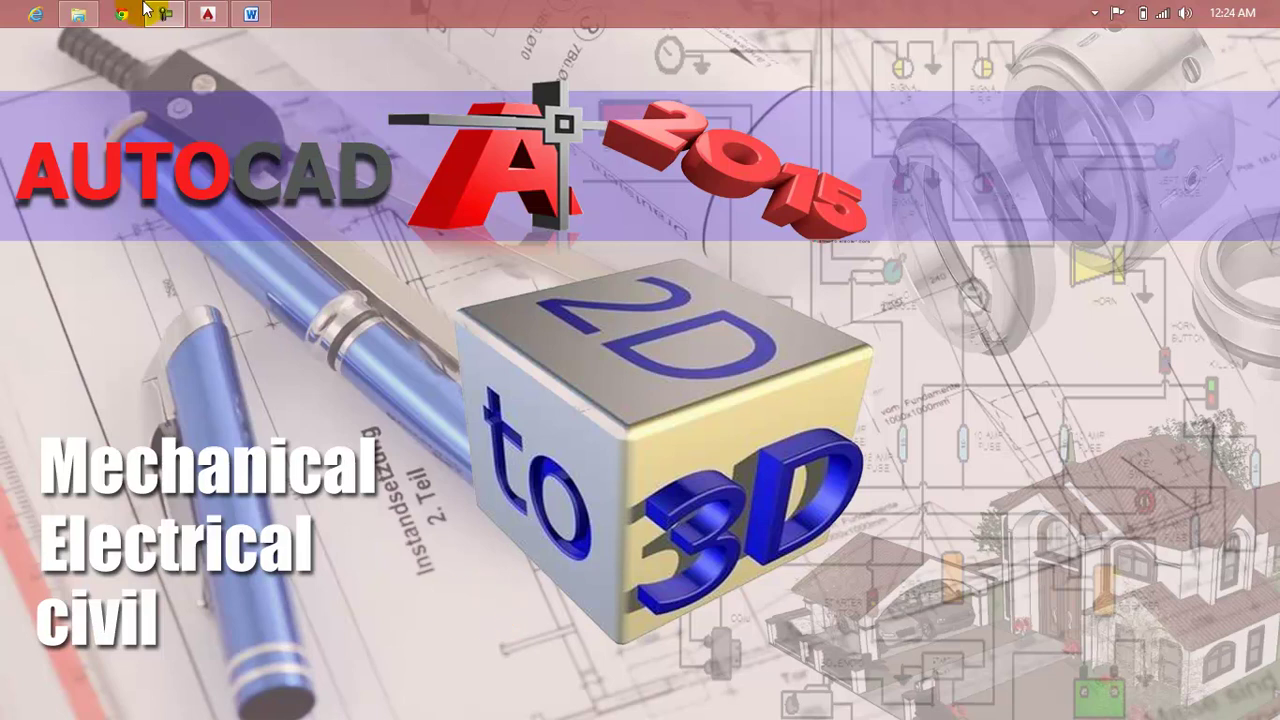
Change the Word heading from Lesson # 31 to 'Lesson # 32', then save and close the document
click(249, 12)
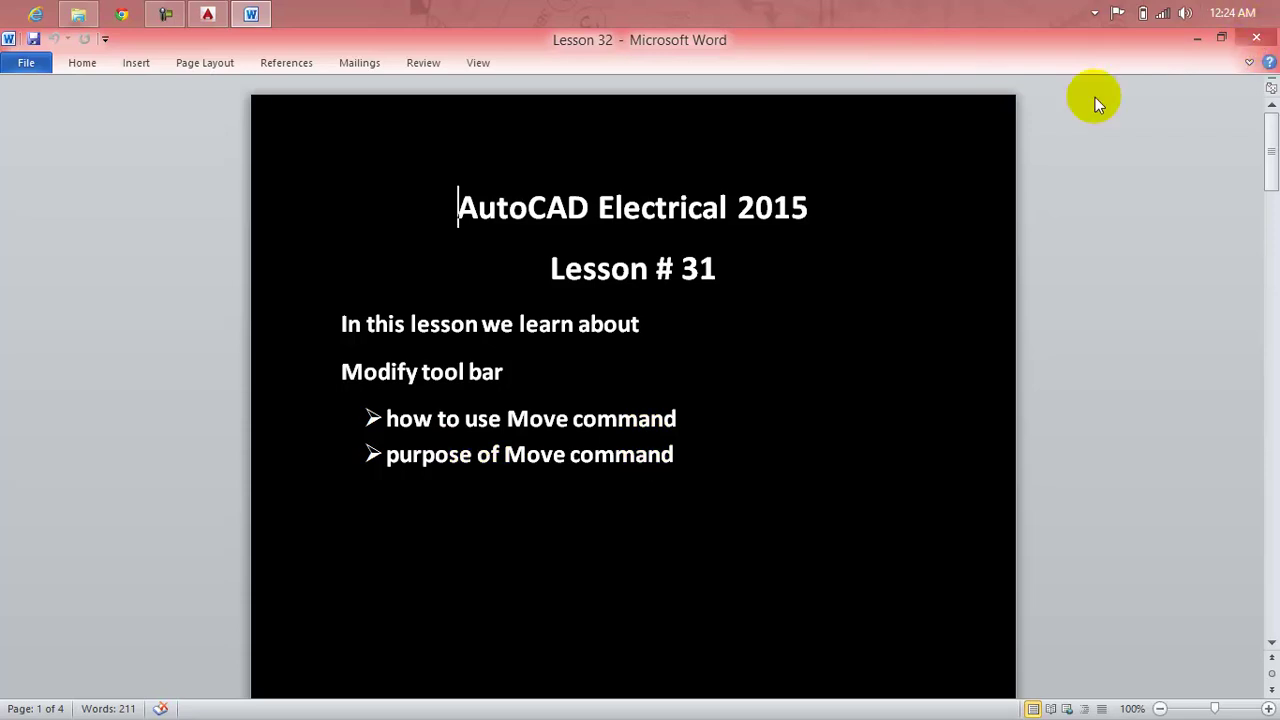
click(741, 273)
key(BackSpace)
text(2)
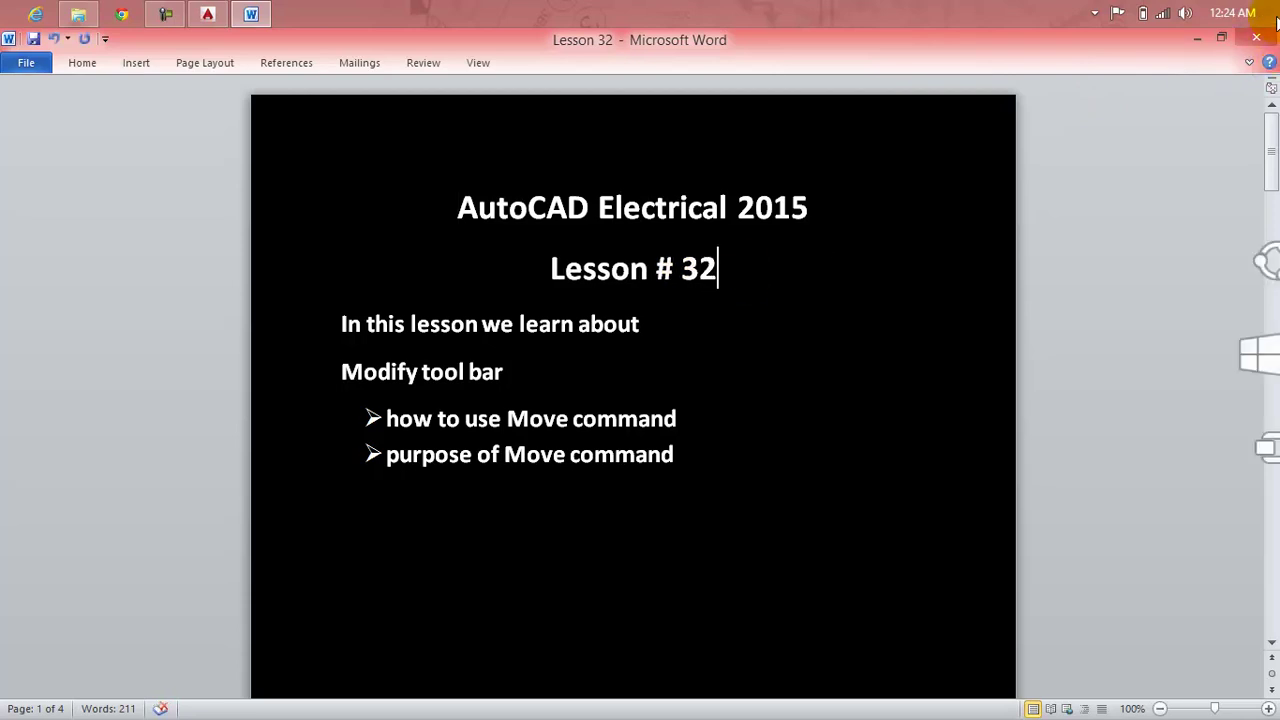
click(1266, 40)
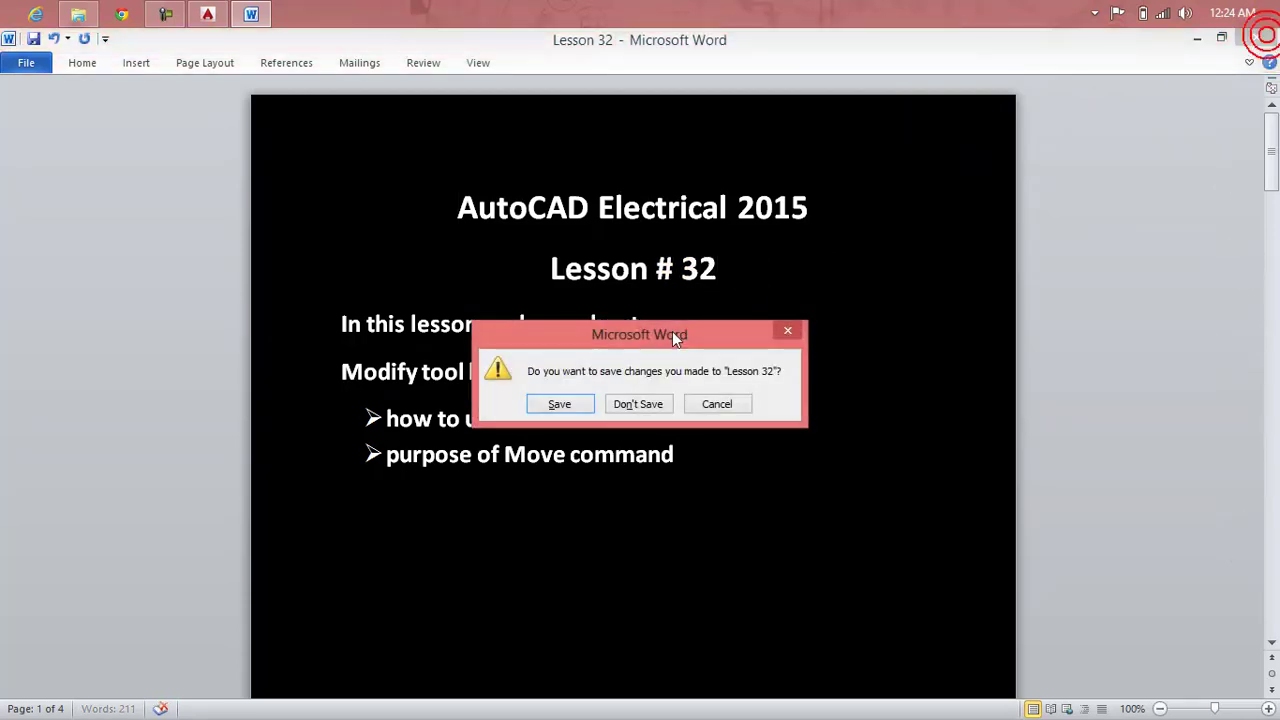
click(574, 408)
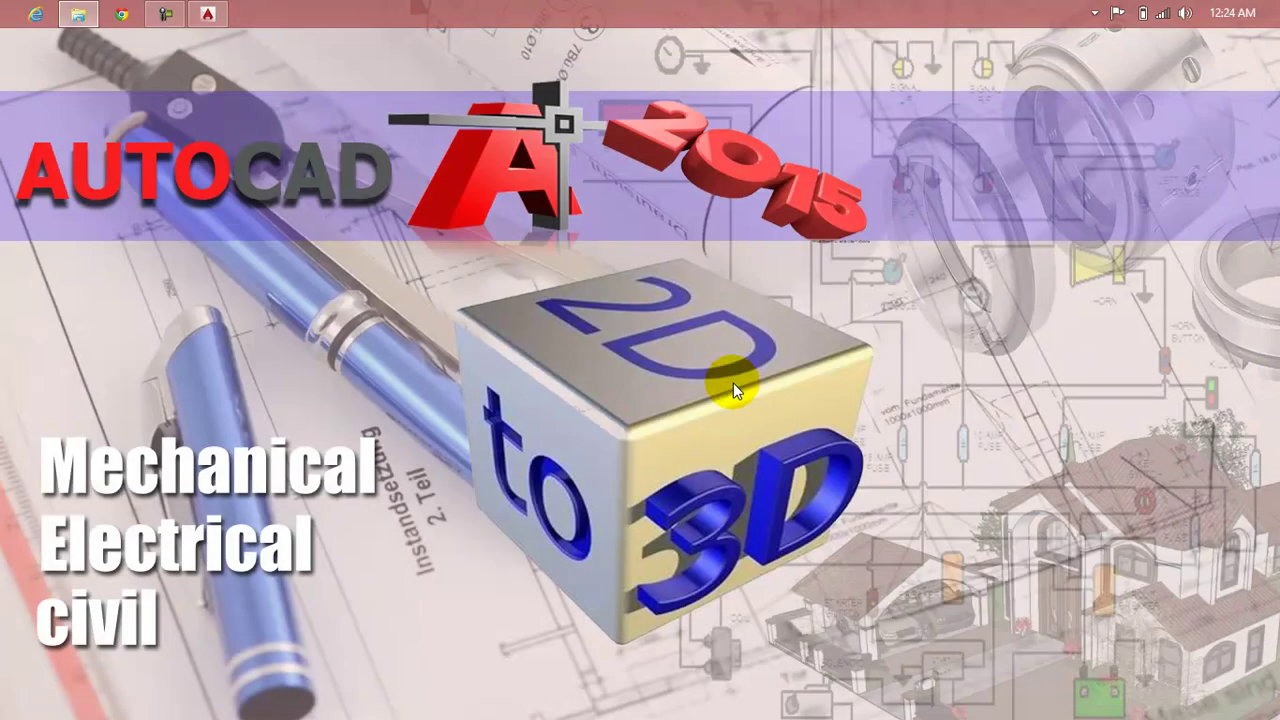
Bring AutoCAD's empty Drawing1 forward, browse the Modify list, and cancel any pending command
click(204, 15)
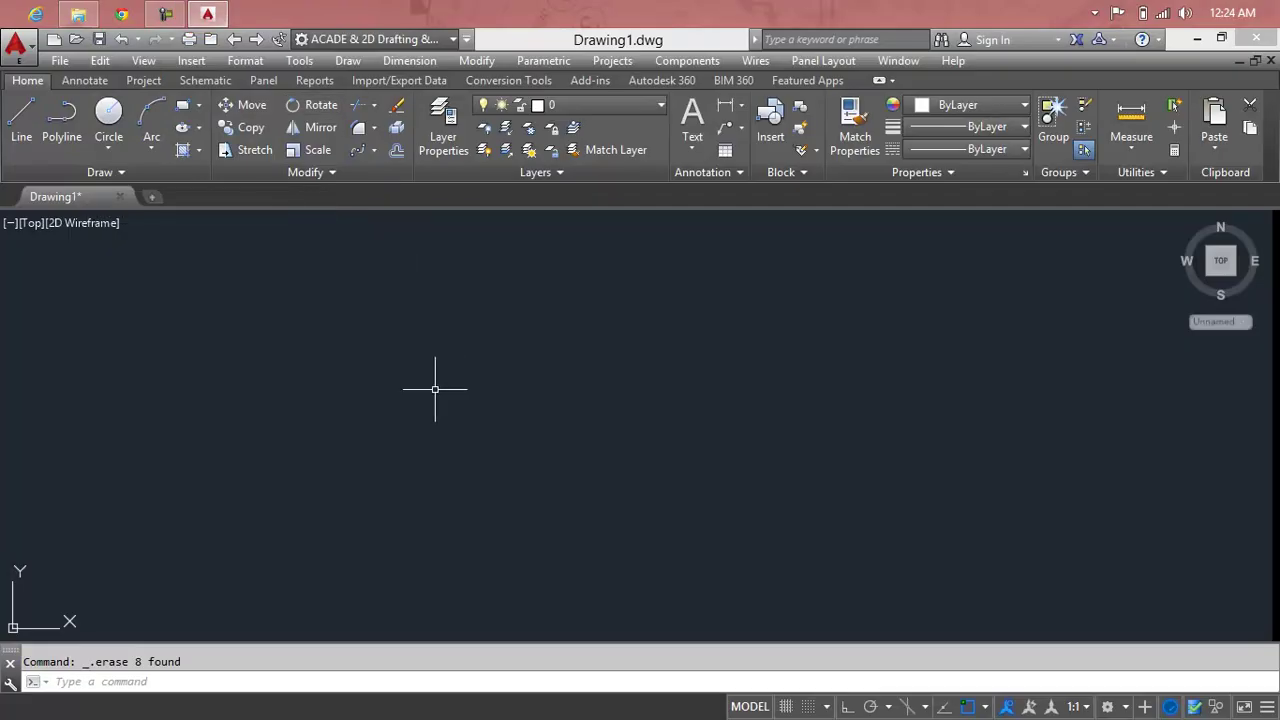
key(Escape)
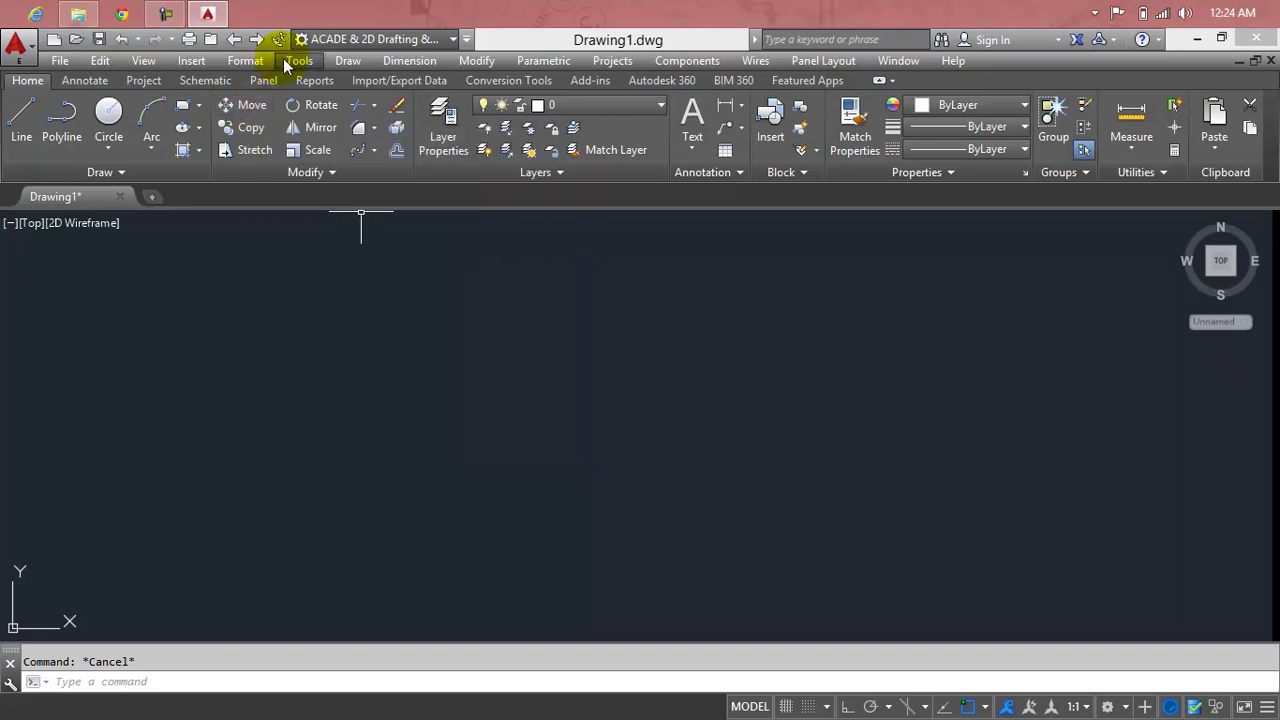
click(494, 62)
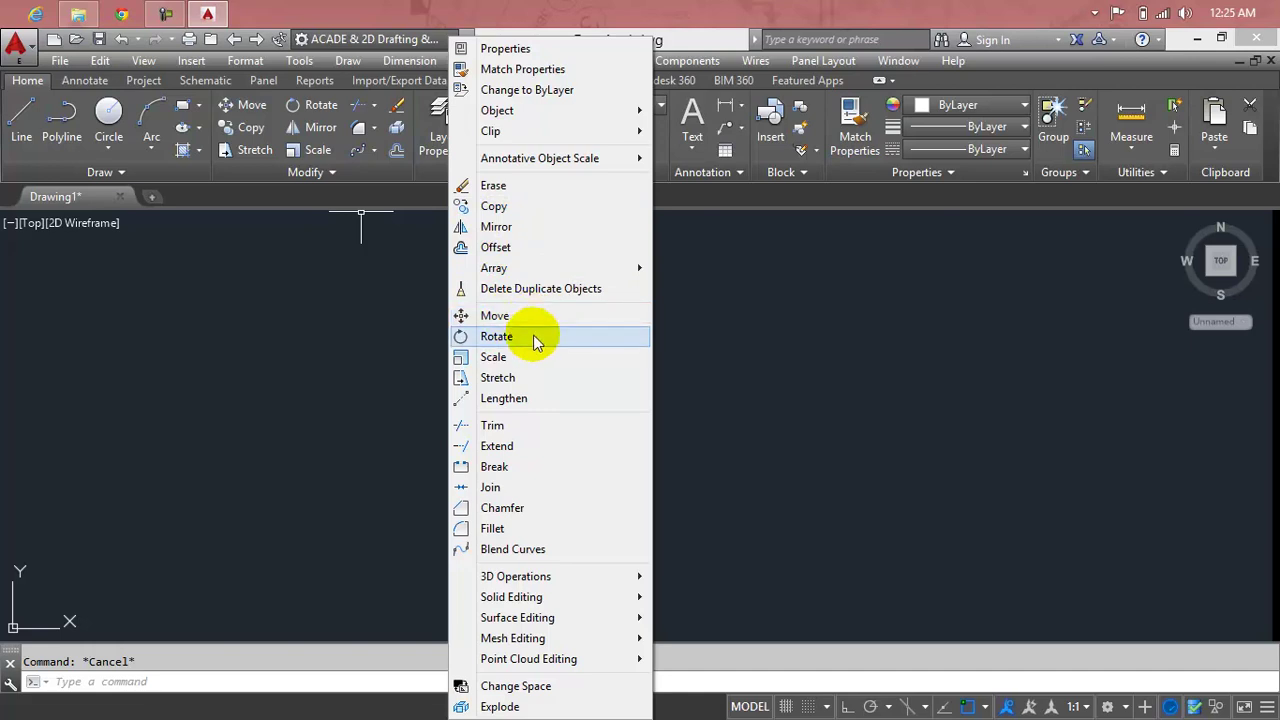
key(Escape)
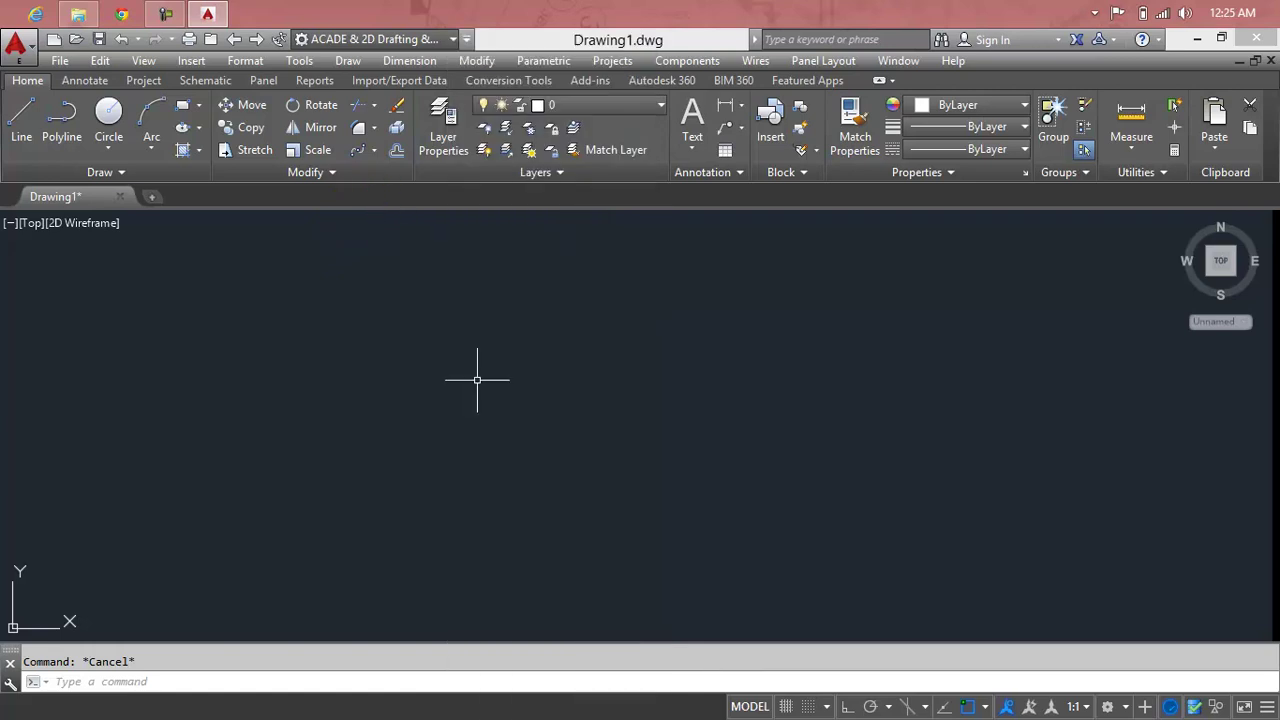
click(477, 380)
key(Escape)
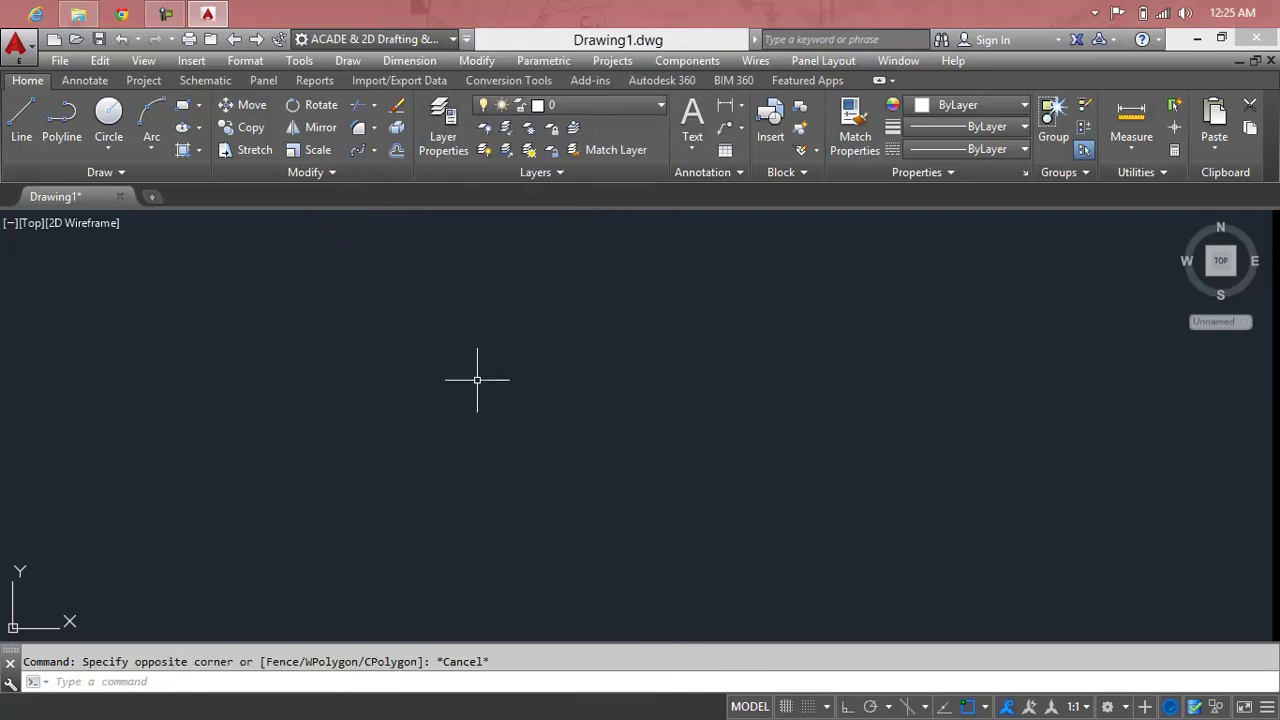
text(M)
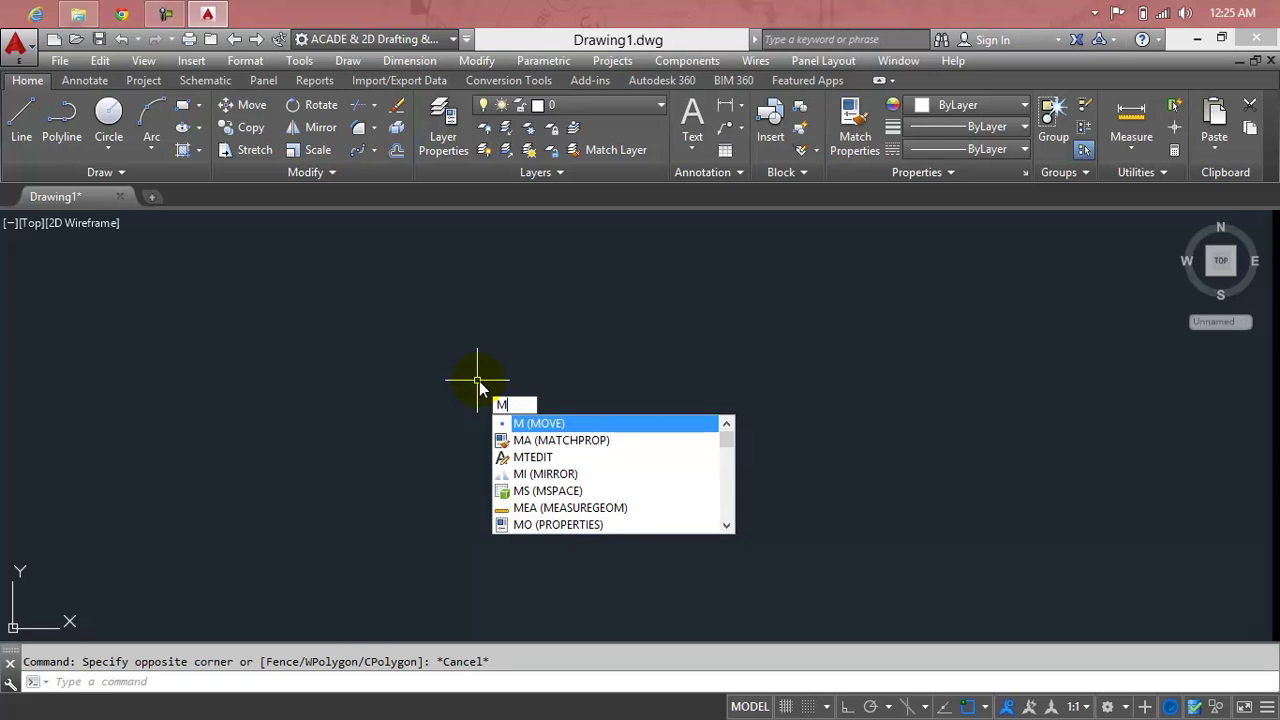
key(F9)
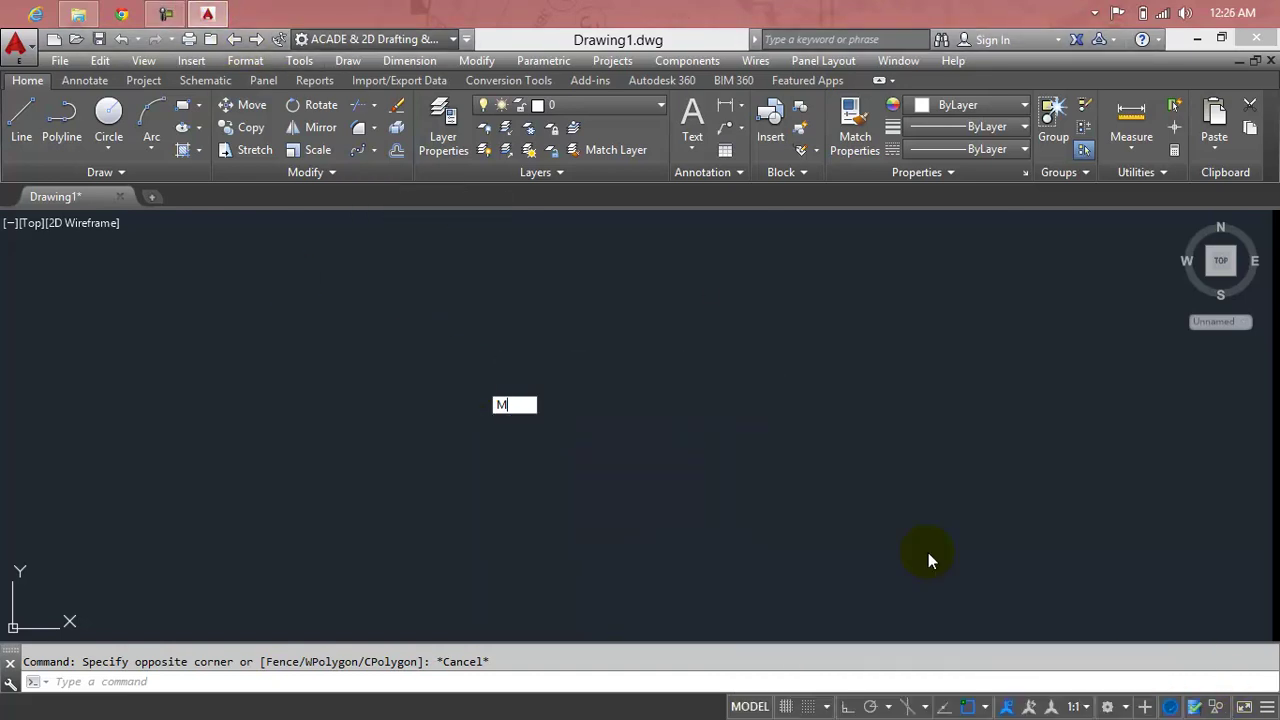
key(Escape)
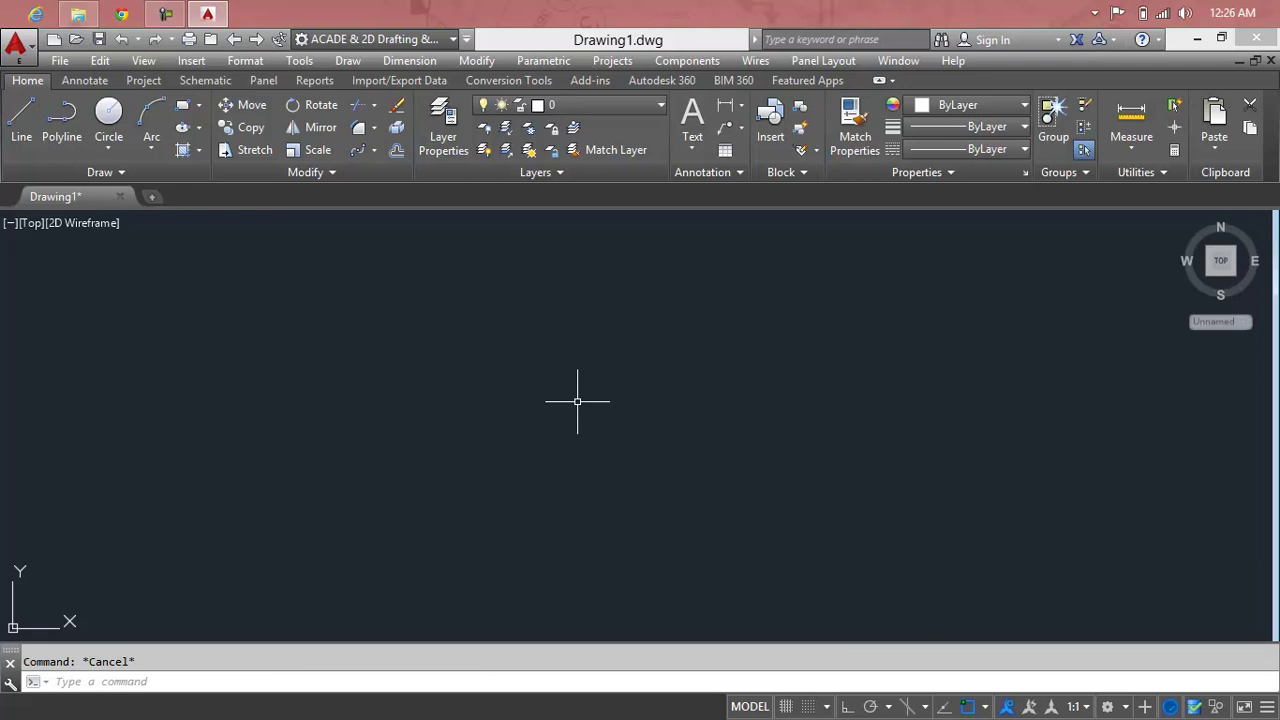
Draw a small square on the left of the canvas with the REC command
click(577, 401)
text(rec)
key(Return)
click(323, 333)
click(379, 398)
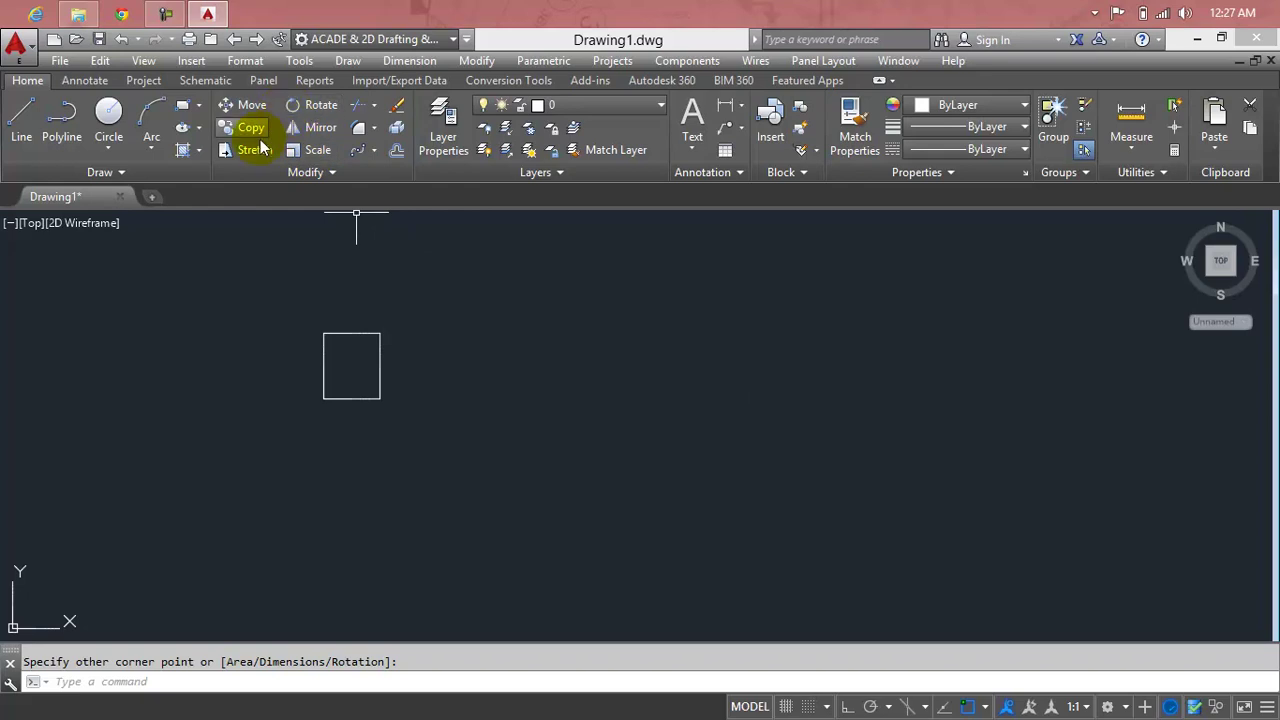
Move the square from its lower-right corner to a spot on the right
click(252, 108)
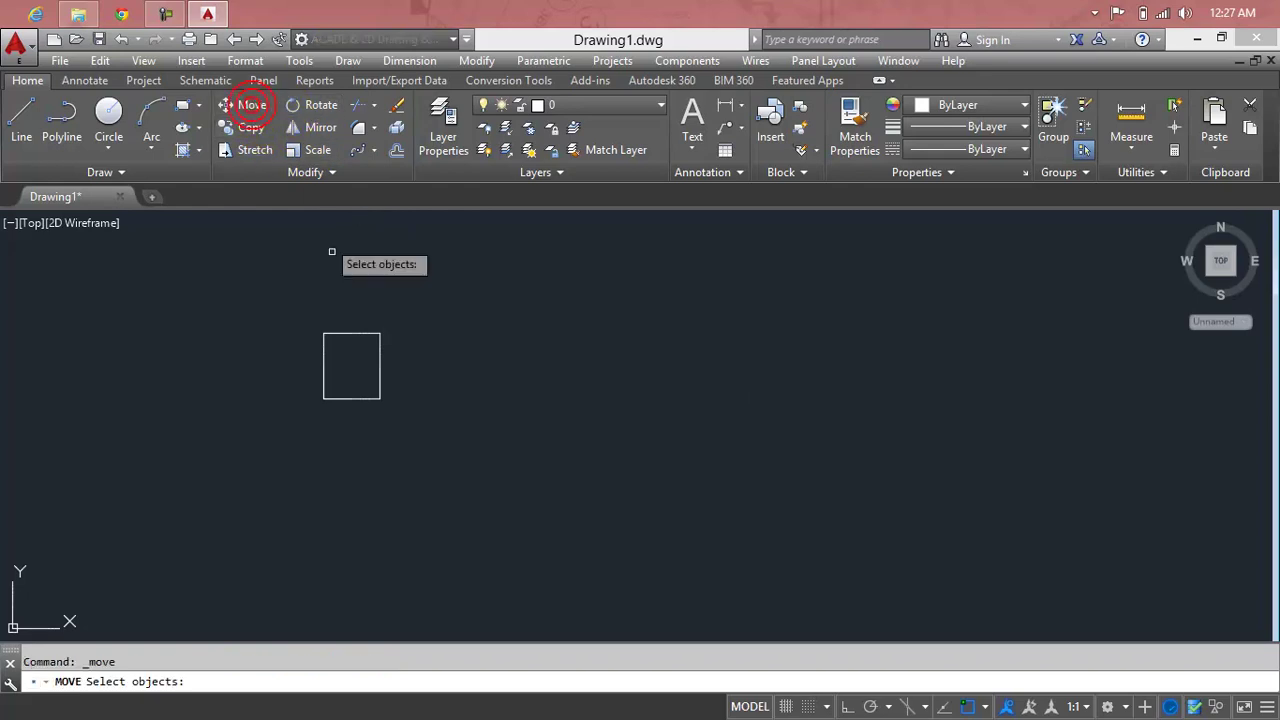
click(356, 336)
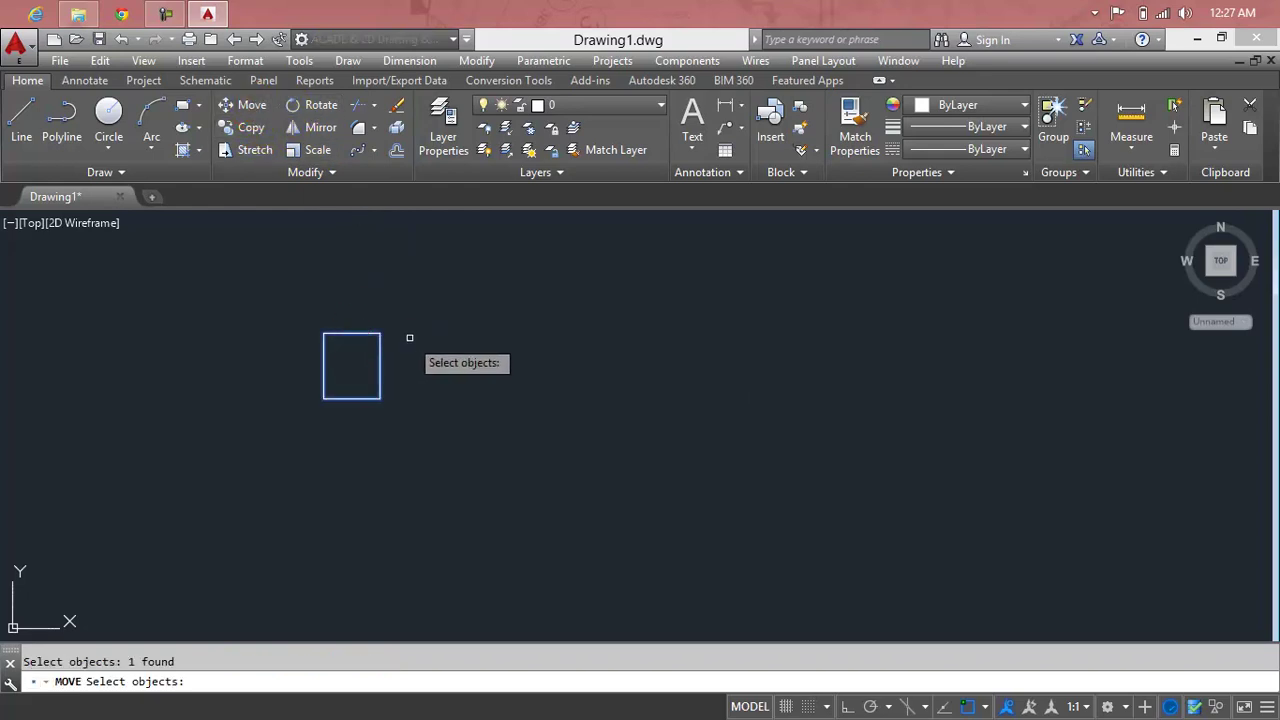
key(Return)
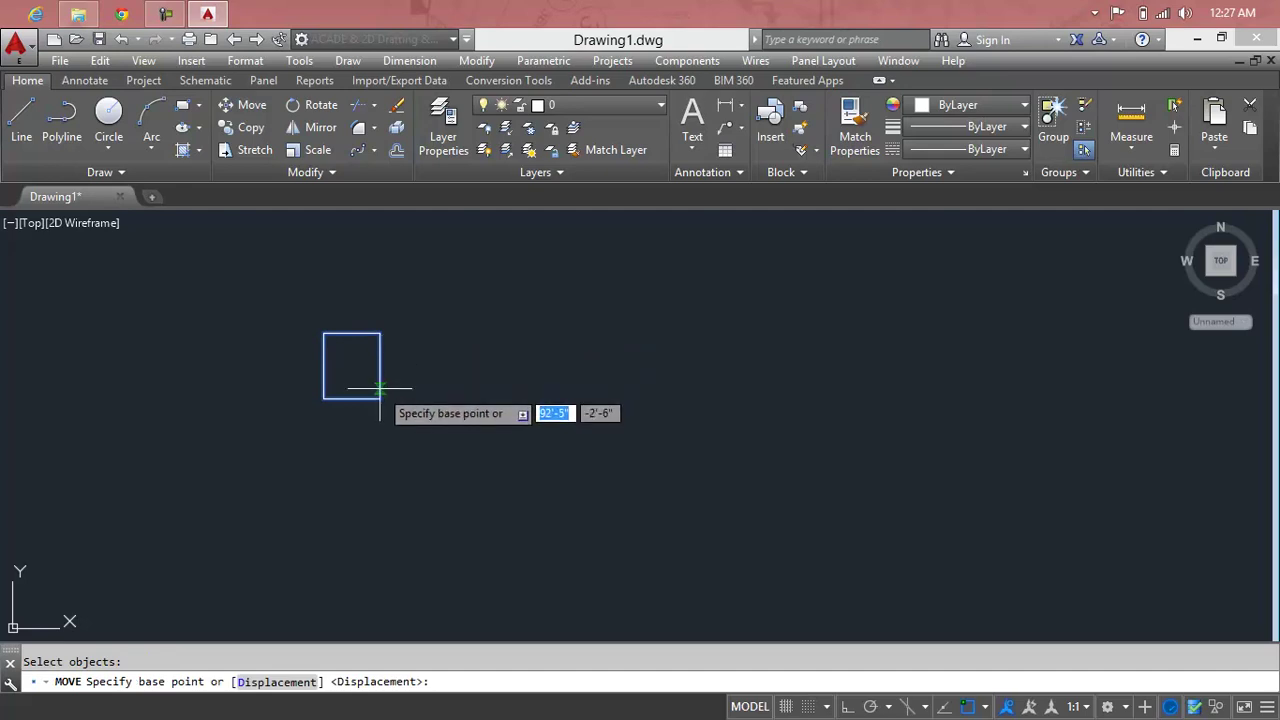
click(380, 398)
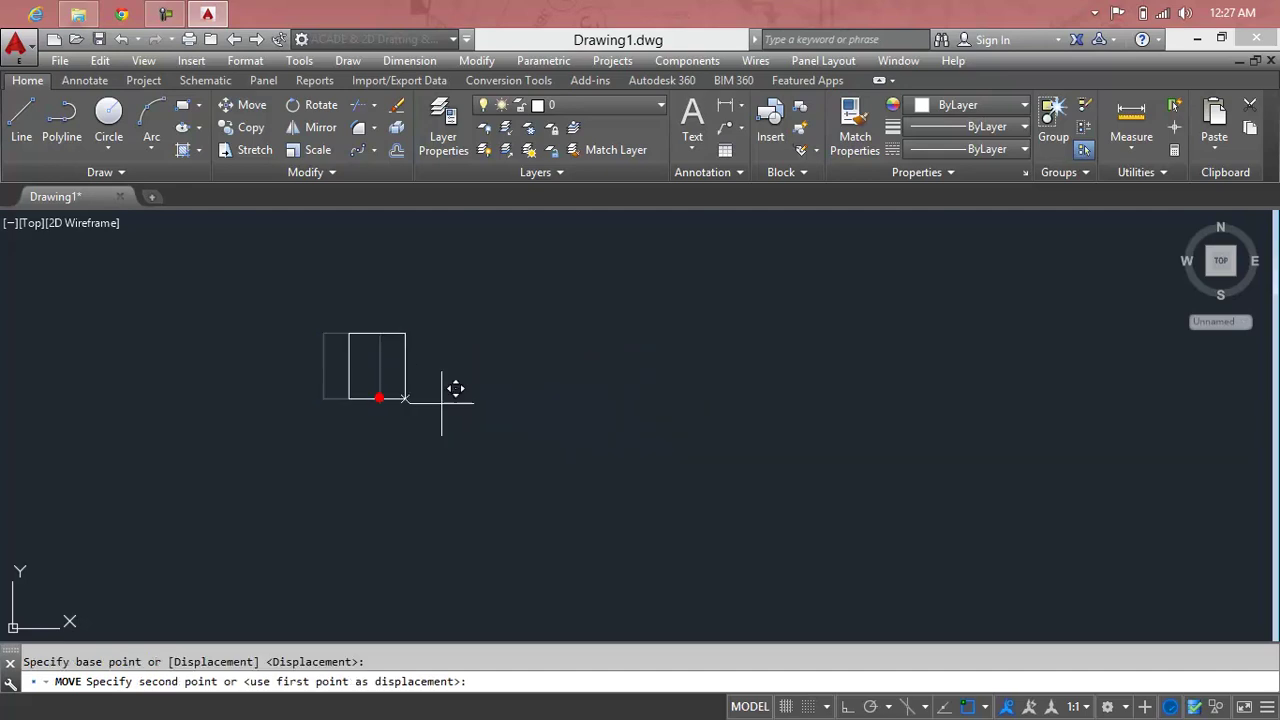
click(846, 398)
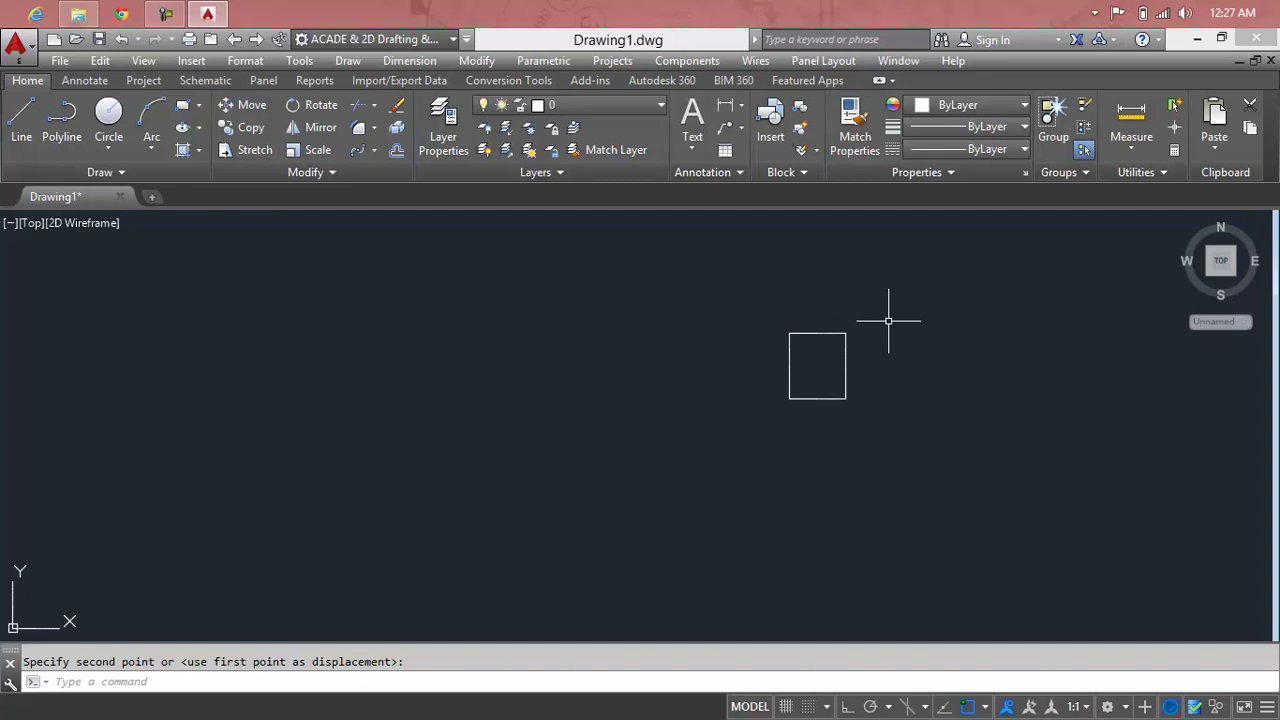
Clear the previous command and start Move again with M
key(Escape)
text(m)
key(Return)
Move the square 50' to the left from its corner base point
click(817, 397)
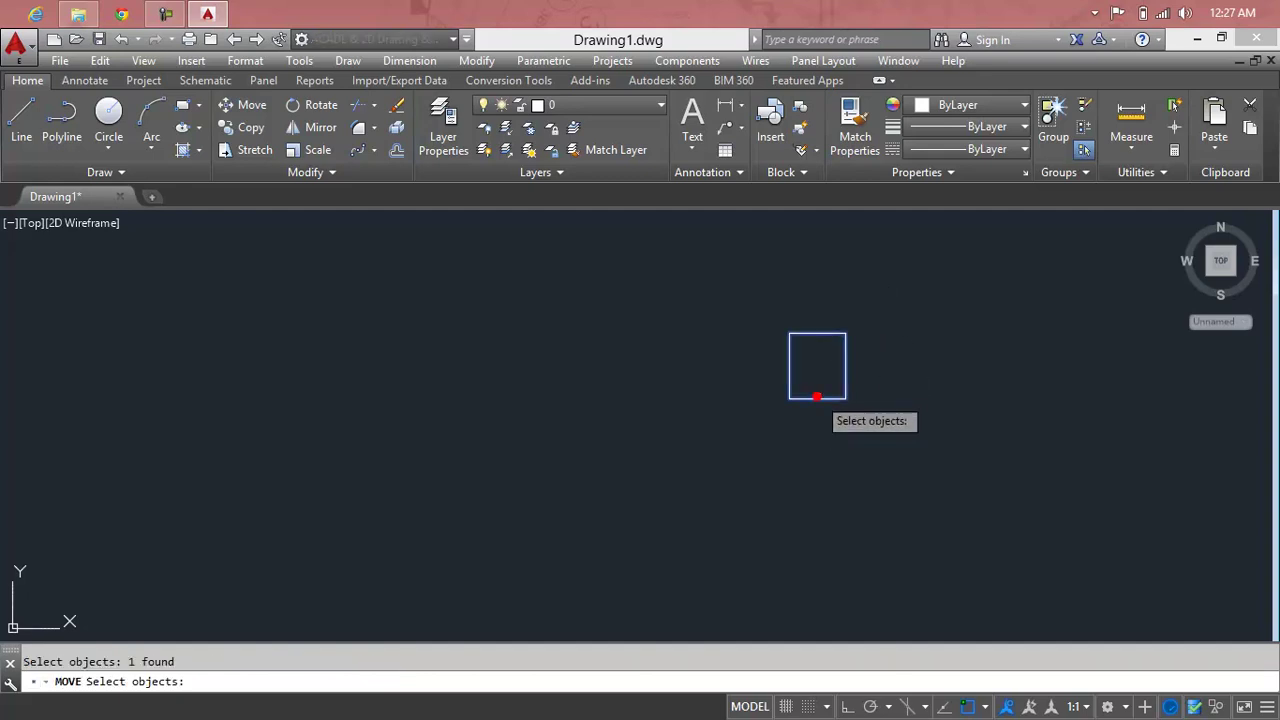
key(Return)
click(788, 399)
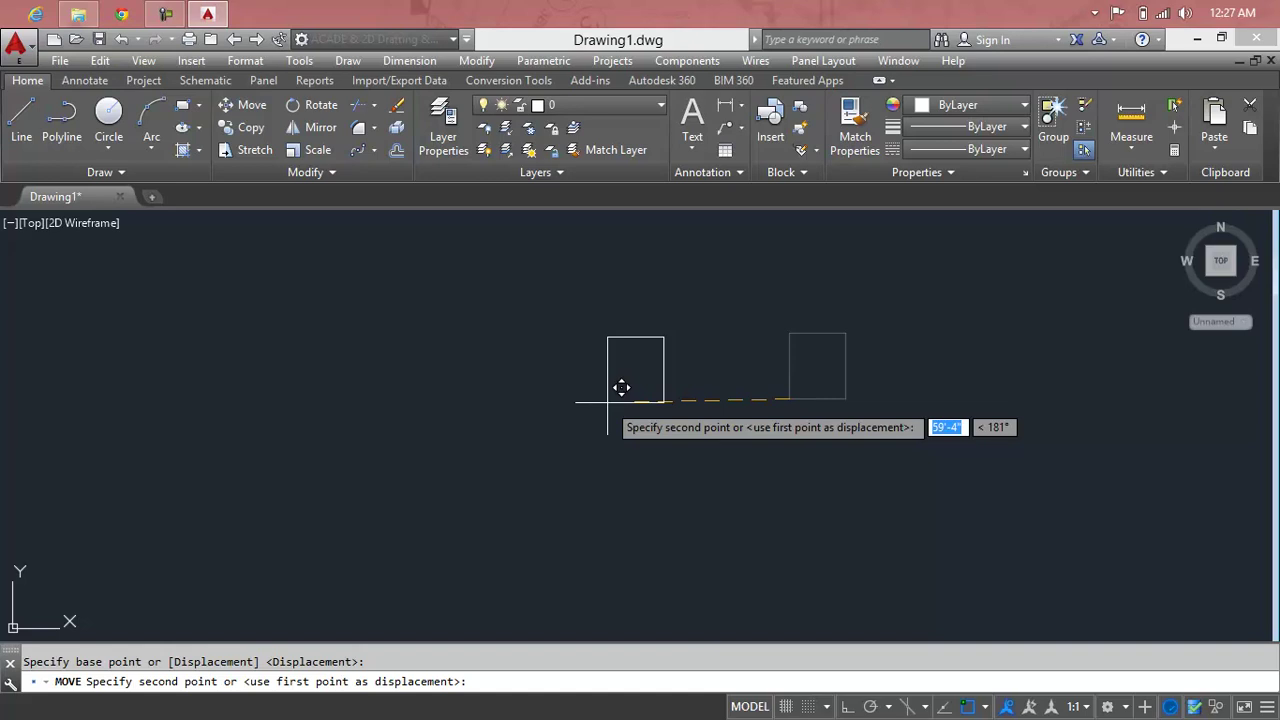
text(50)
key(Return)
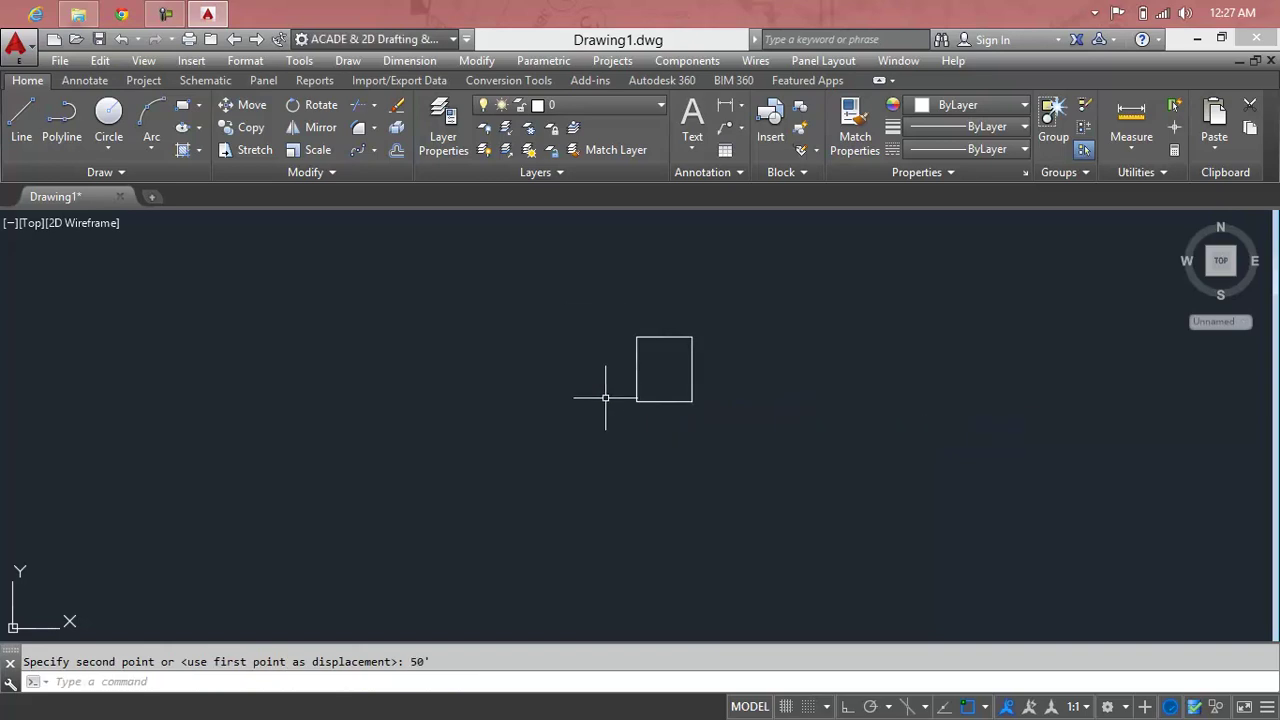
Select the square with a window
scroll(686, 337, up, 2)
scroll(700, 337, up, 5)
scroll(720, 328, down, 3)
click(787, 303)
click(710, 368)
Erase the old square and draw a new 5' by 5' rectangle
key(Delete)
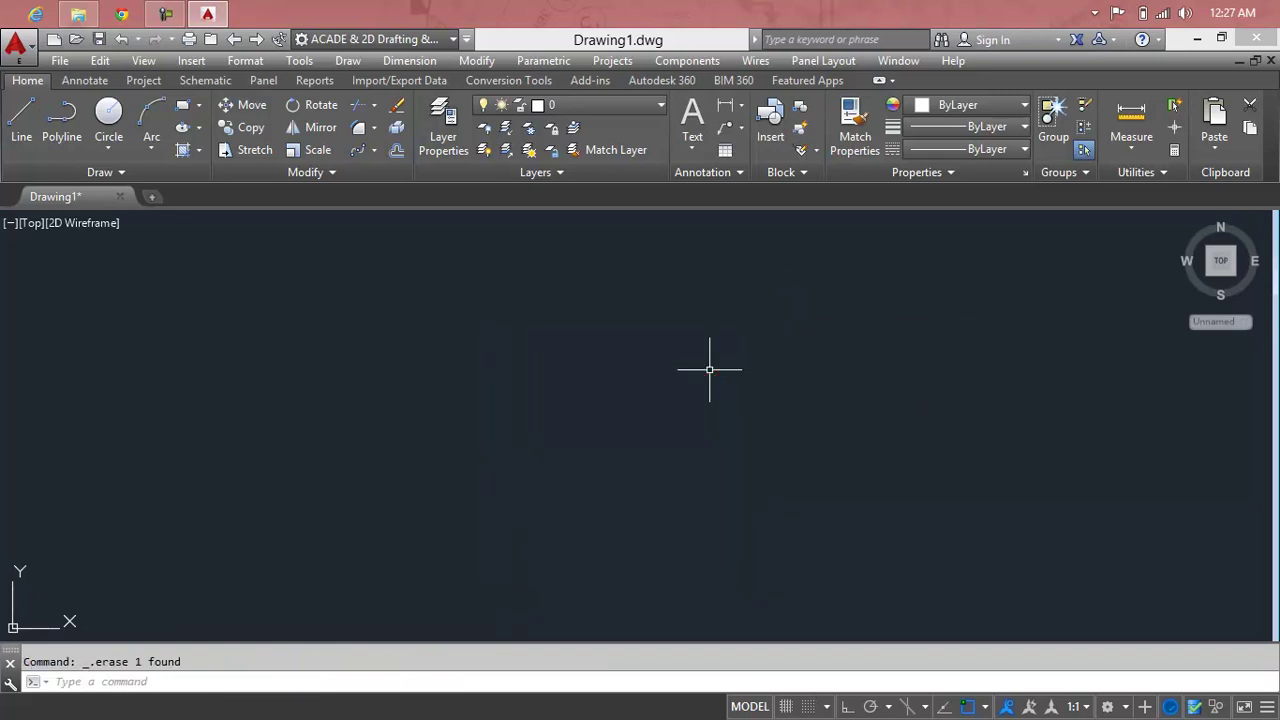
text(rec)
key(Return)
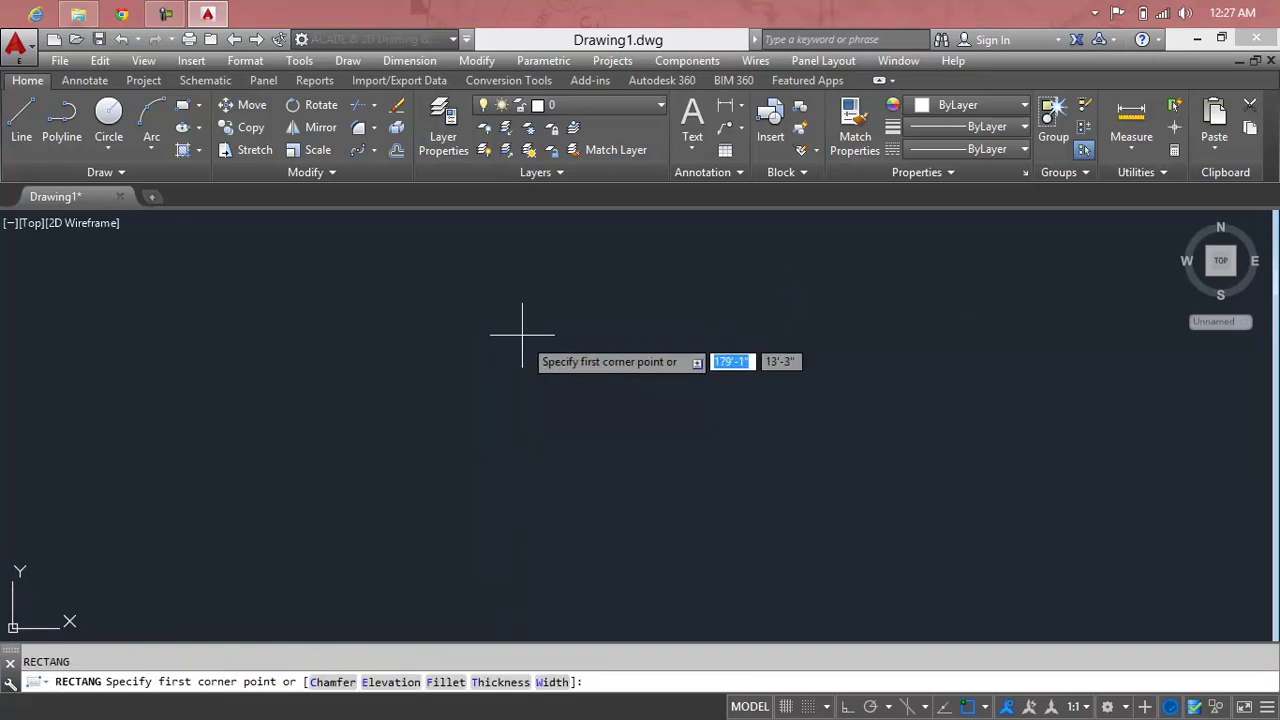
click(520, 335)
text(@)
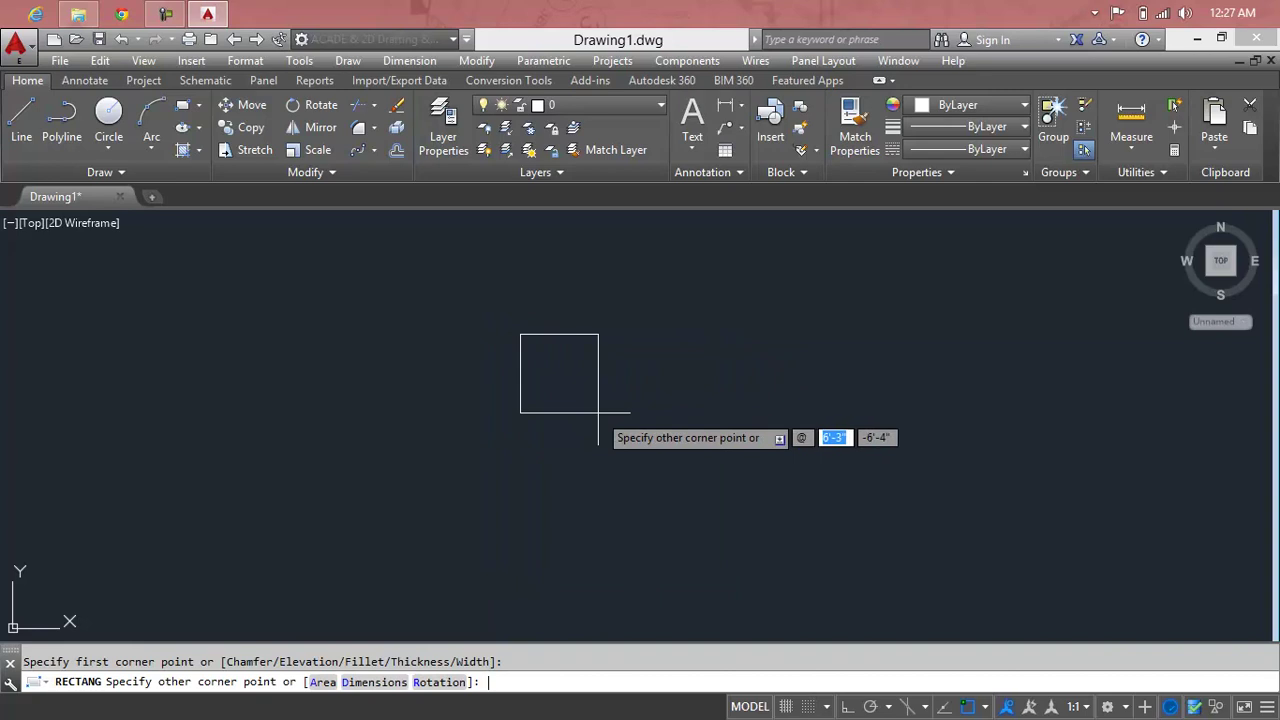
text(5')
key(Tab)
text(5)
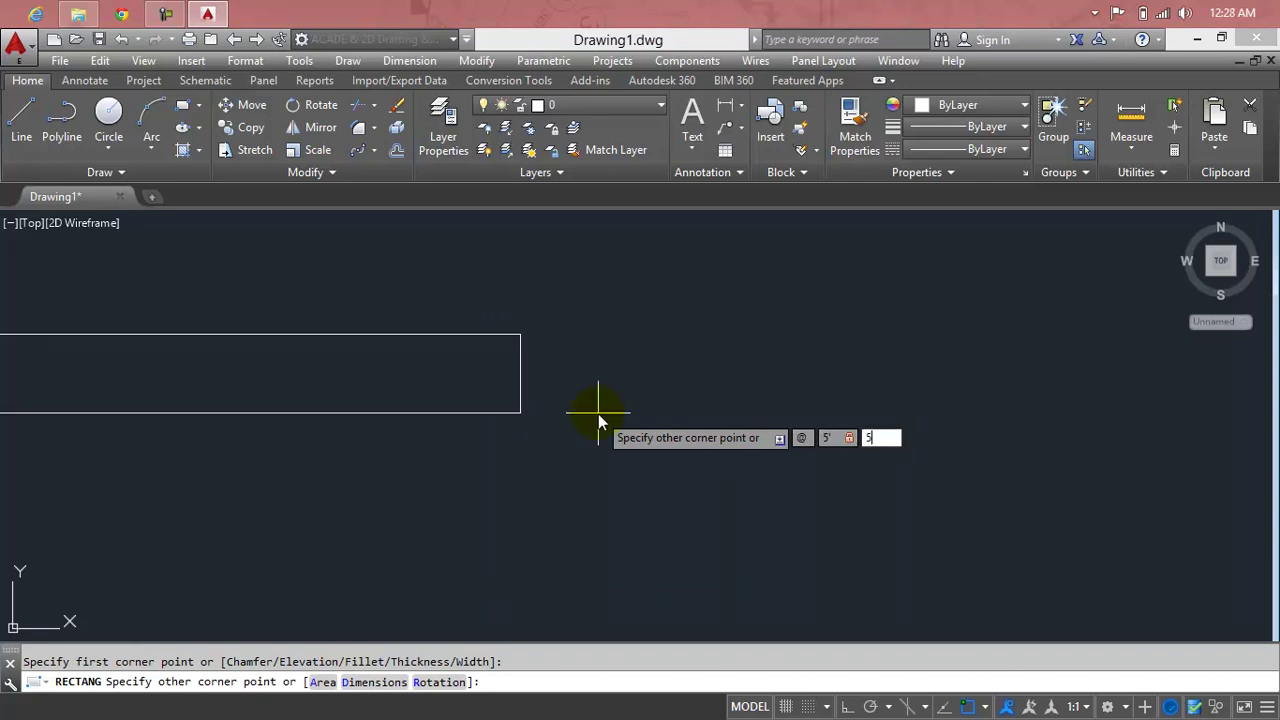
key(Return)
Move the new square 5' to the right from its right-edge midpoint
scroll(571, 251, up, 5)
middle_drag(567, 323, 270, 287)
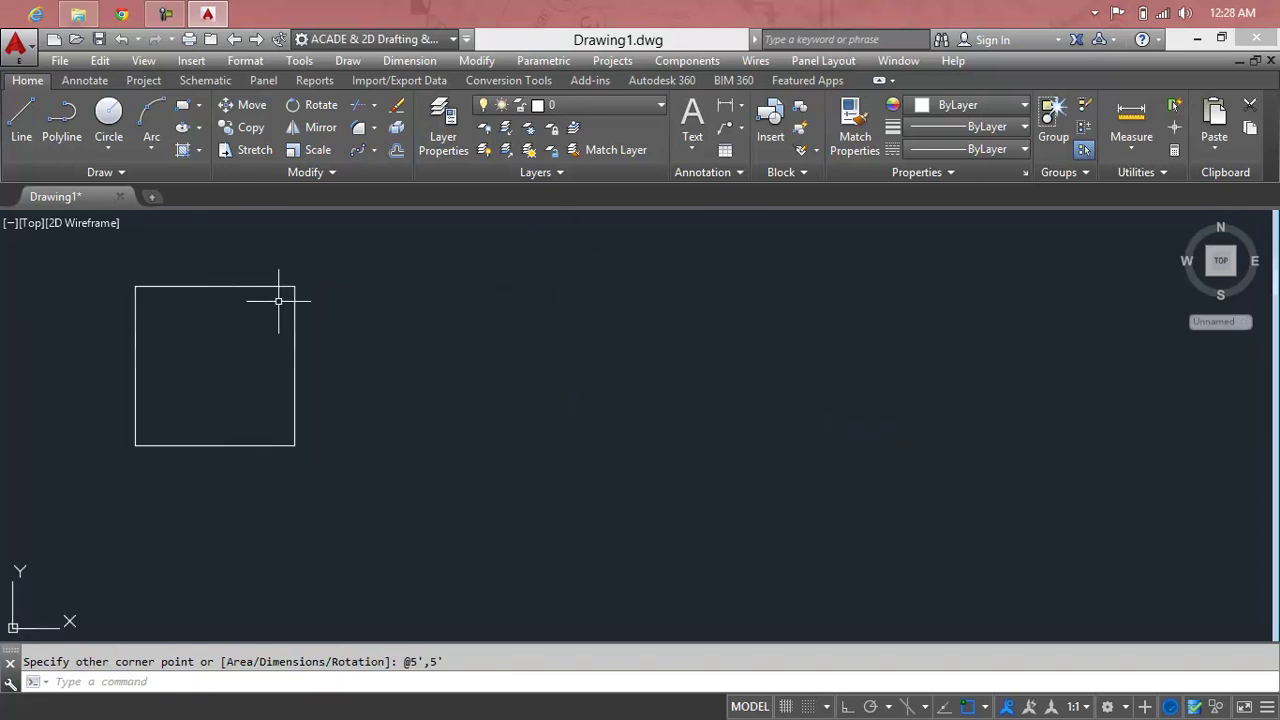
key(Escape)
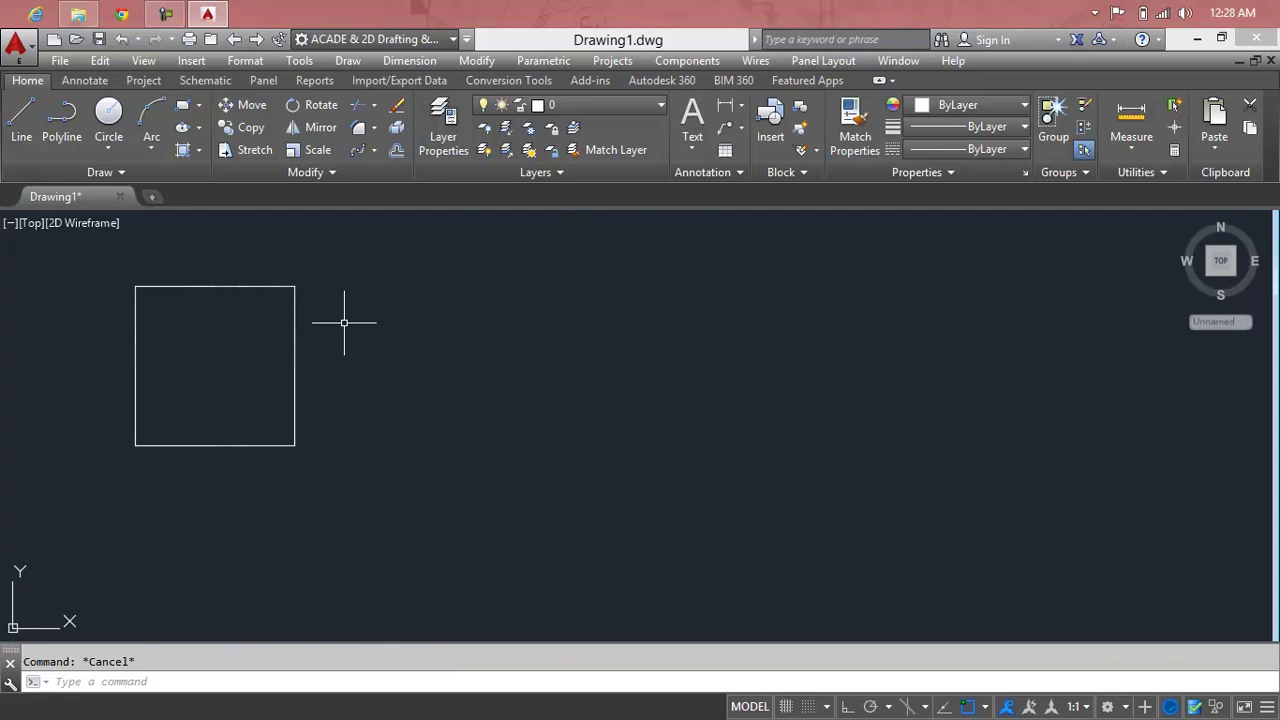
text(m)
key(Return)
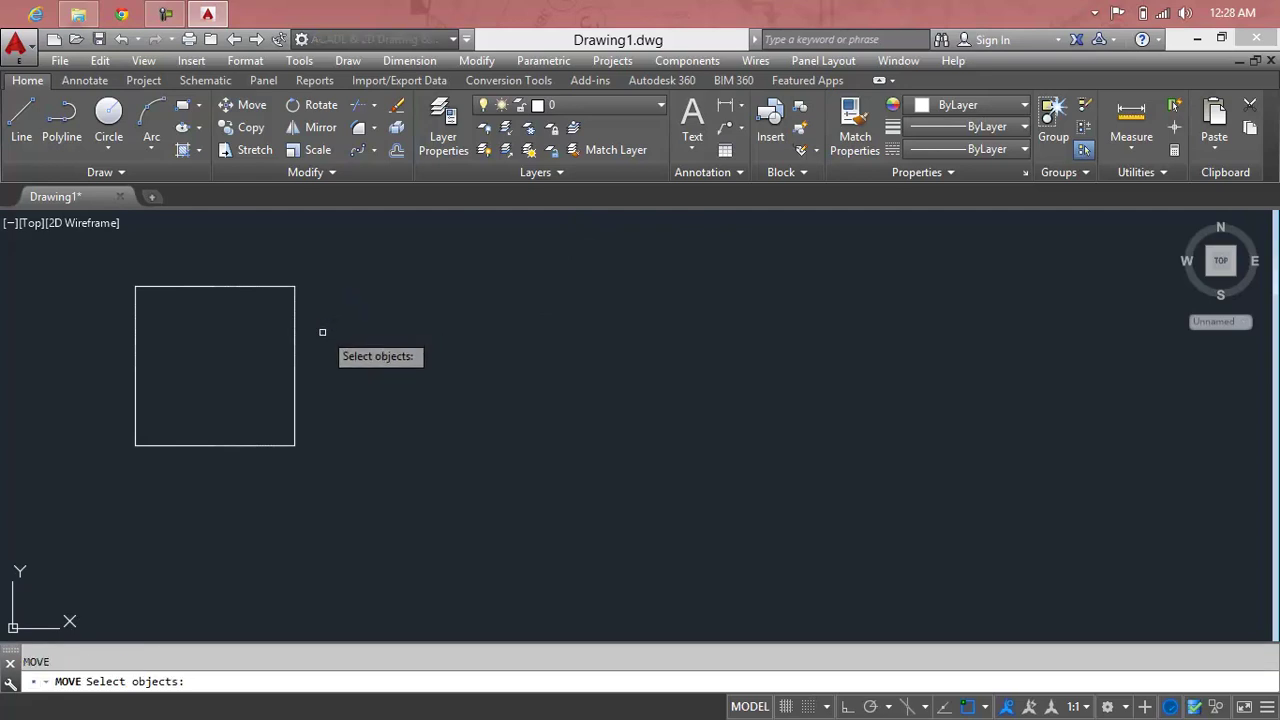
click(292, 353)
key(Return)
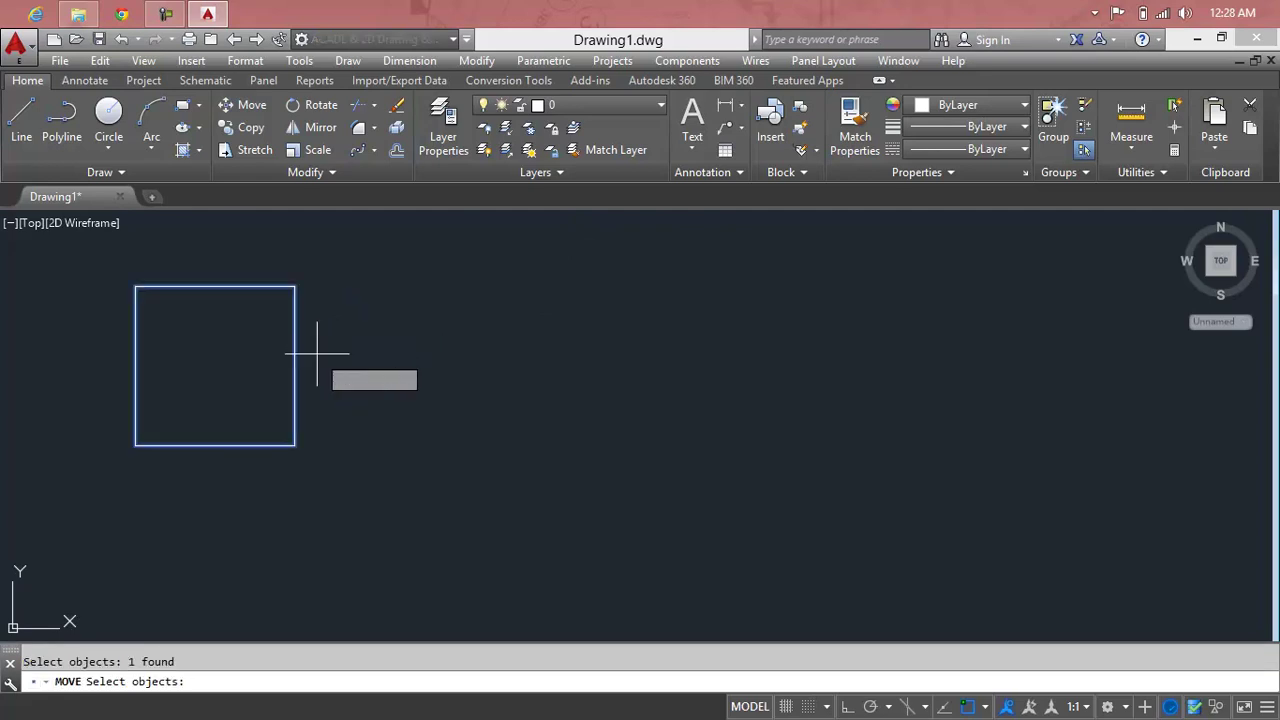
click(294, 371)
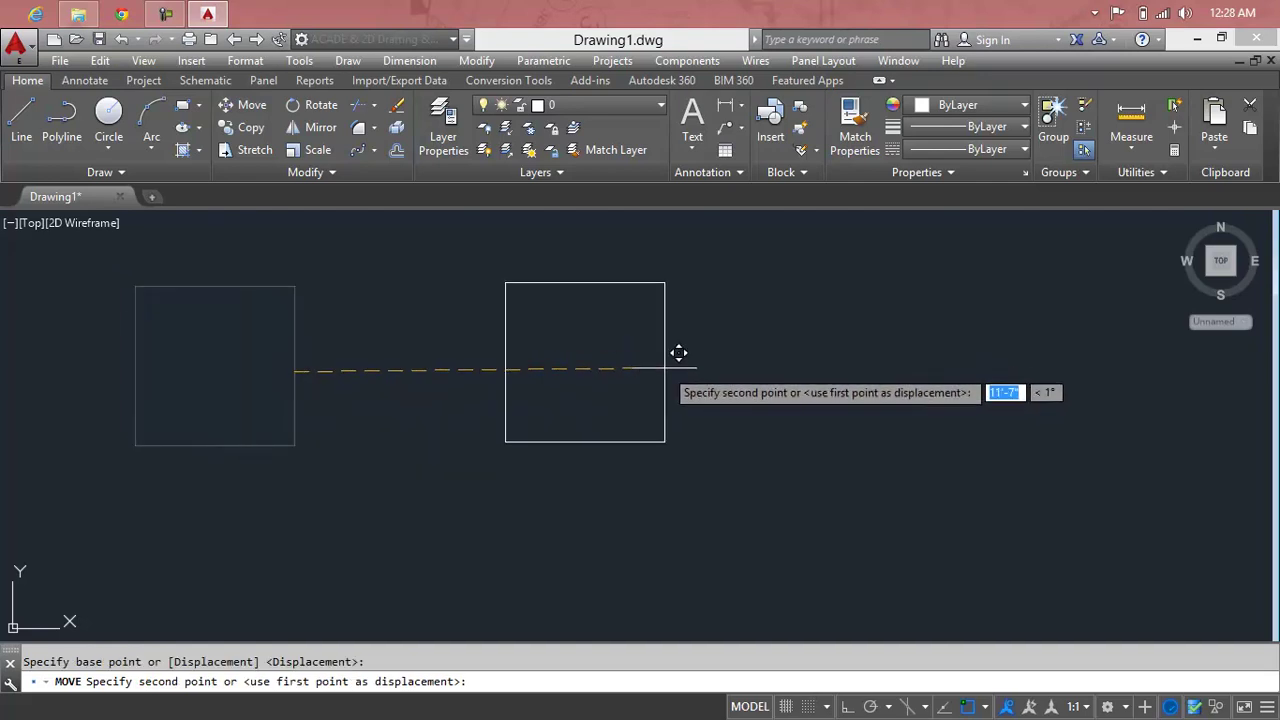
text(5')
key(Return)
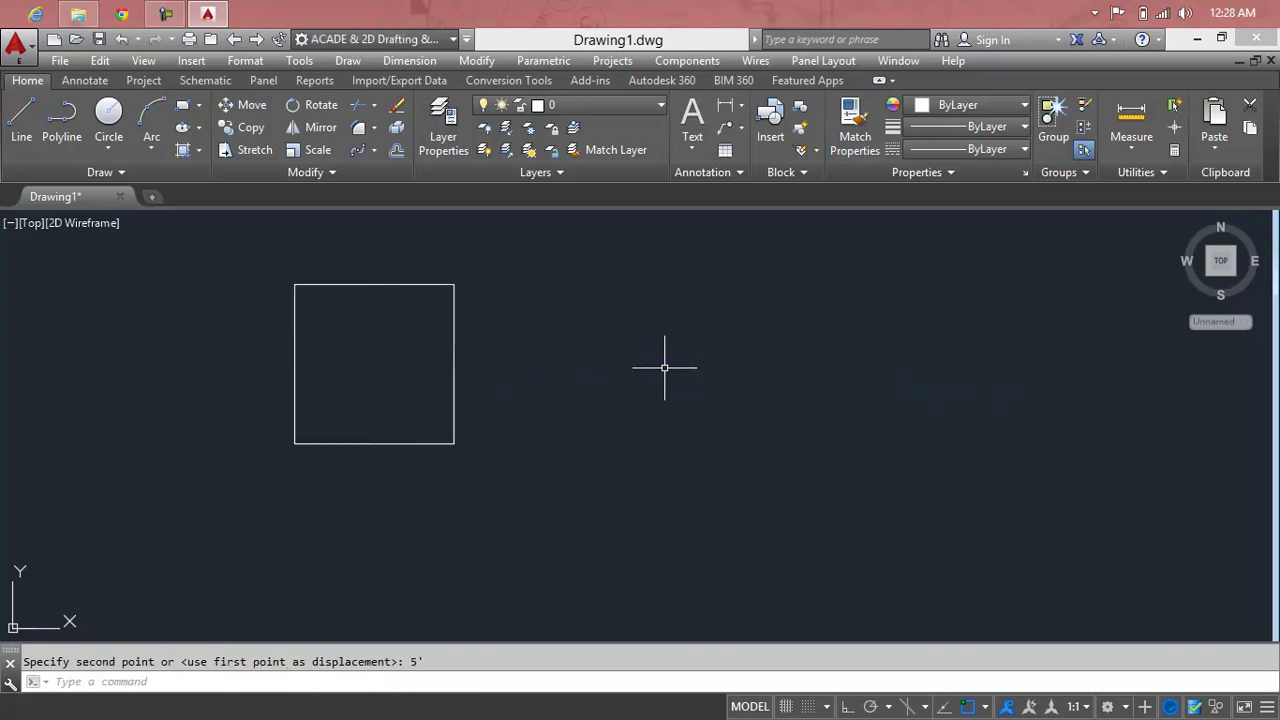
Switch the viewport to the SW Isometric view
click(32, 224)
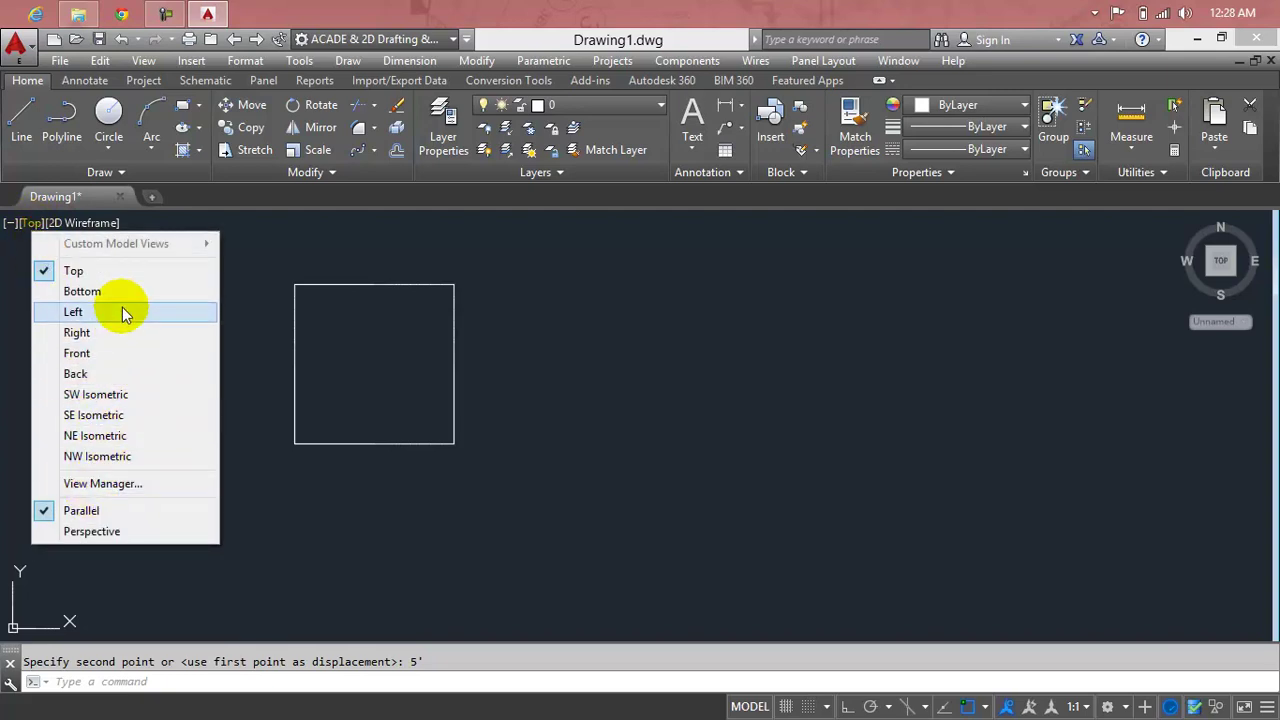
click(110, 394)
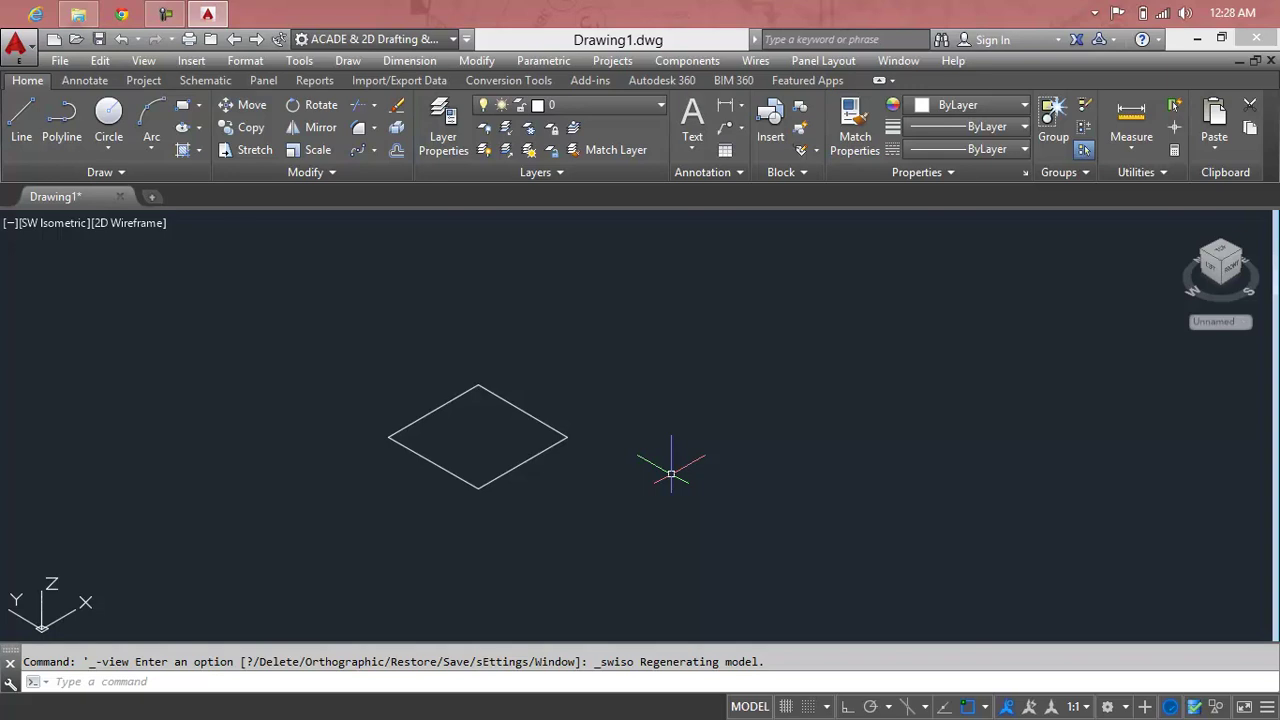
Run Move on the square and enter base point 0,0,30'
text(m)
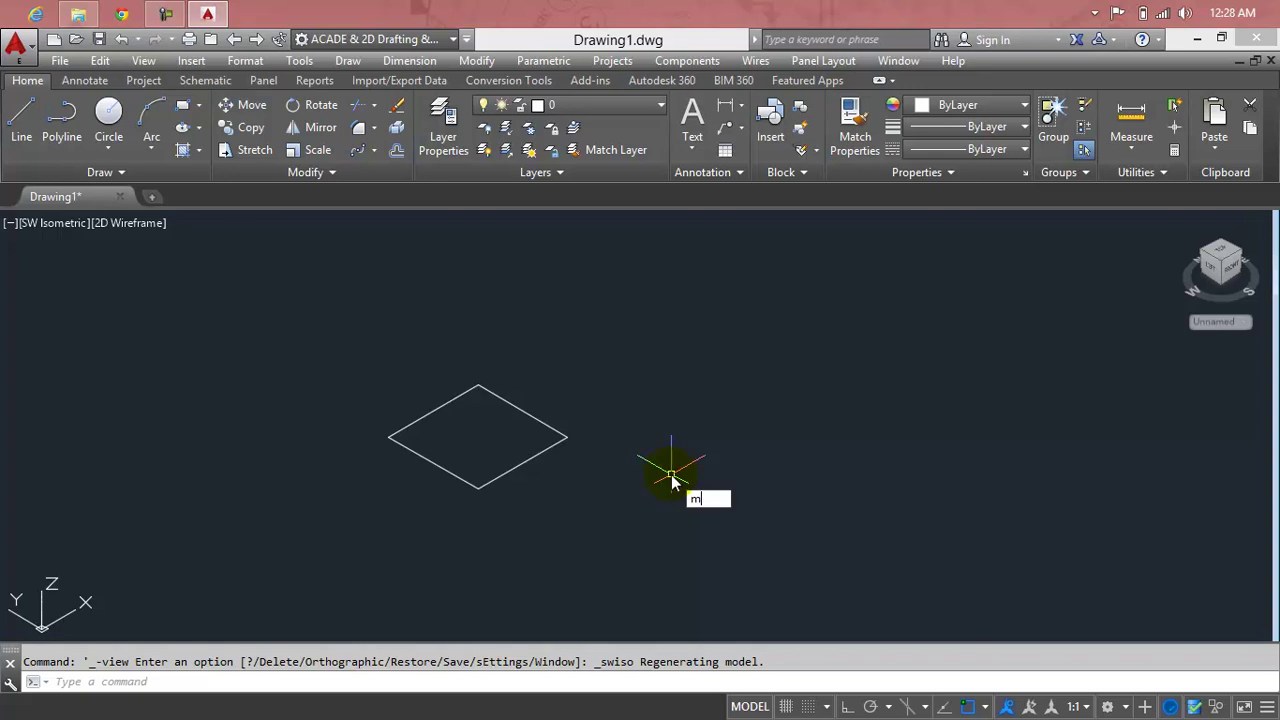
key(Return)
click(543, 451)
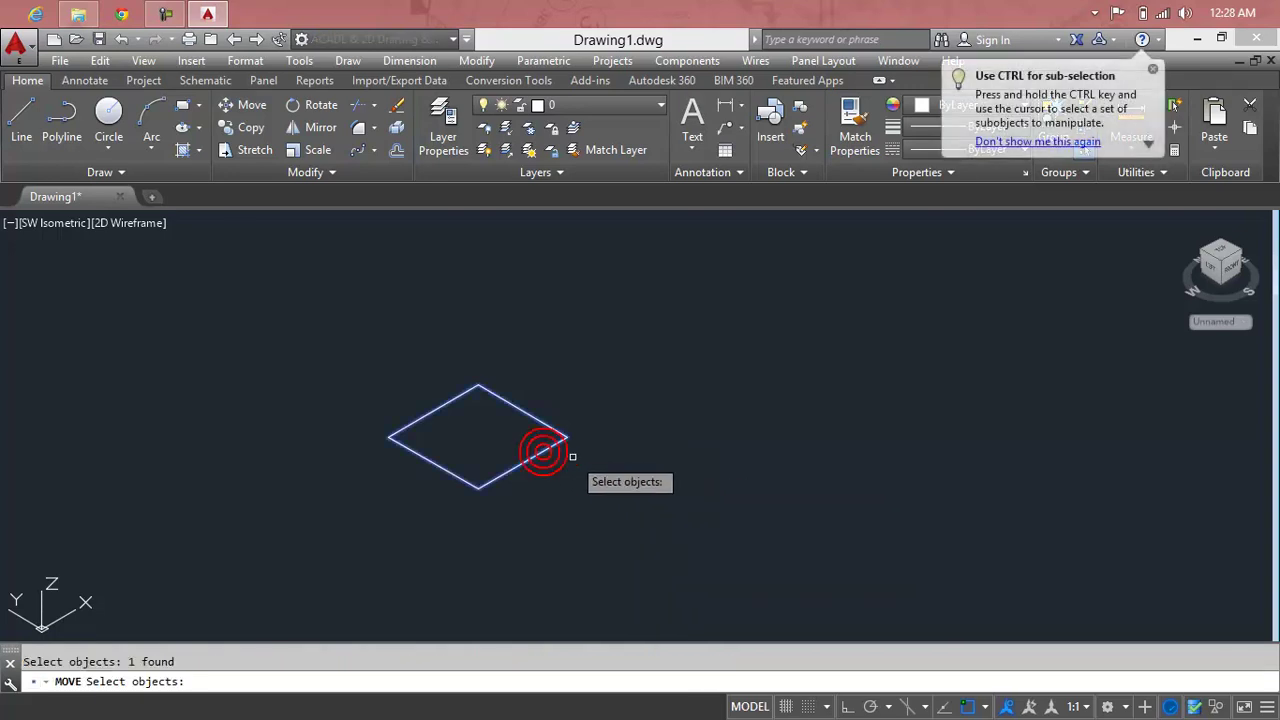
key(Return)
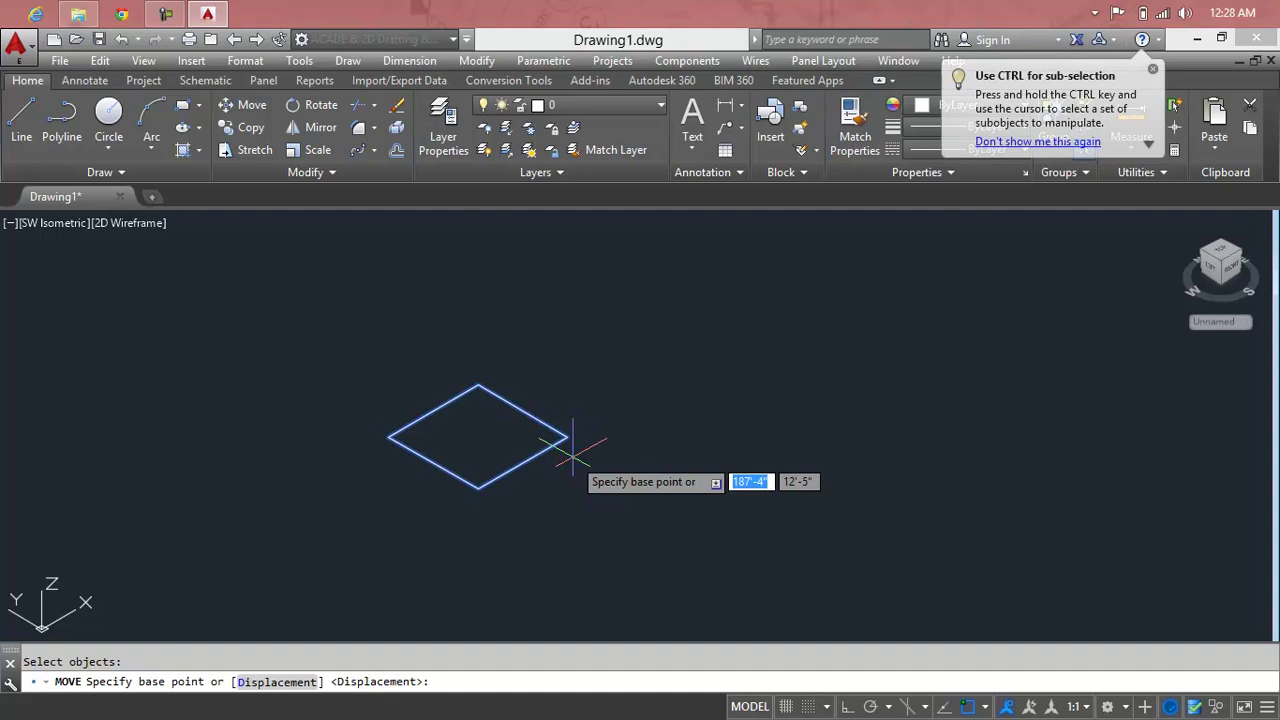
middle_click(572, 455)
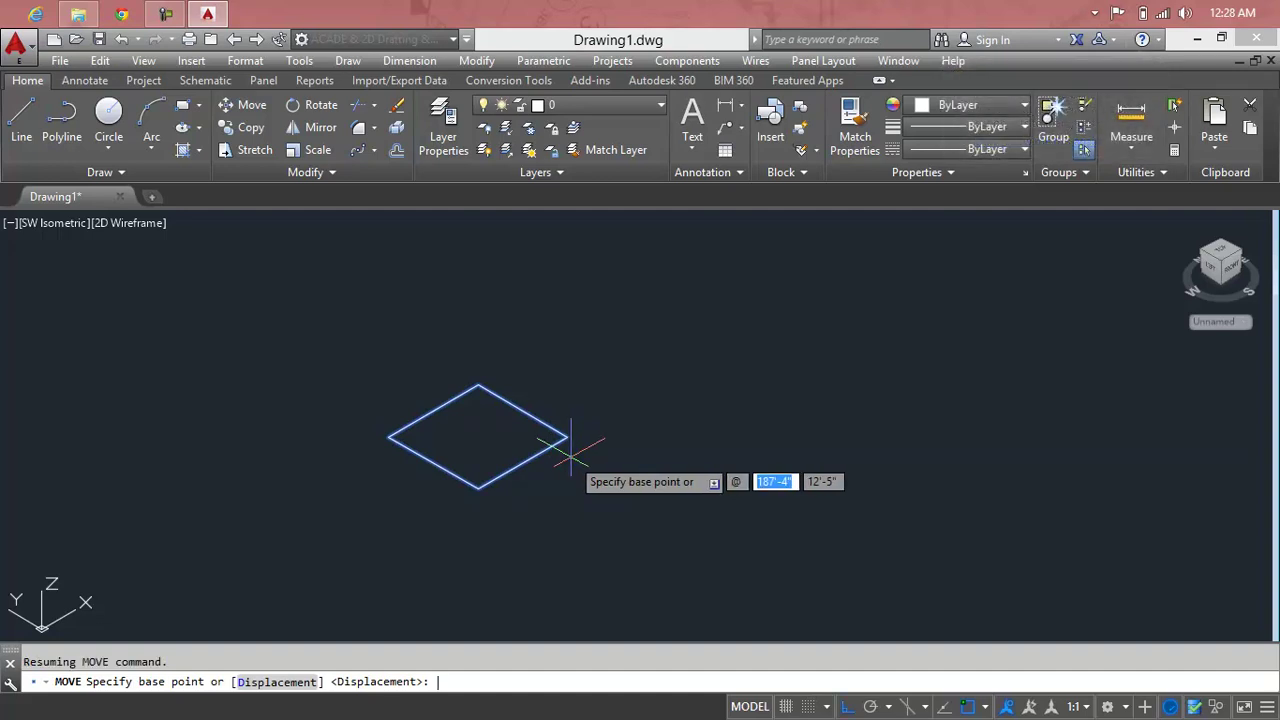
text(8)
key(Tab)
text(0)
key(Tab)
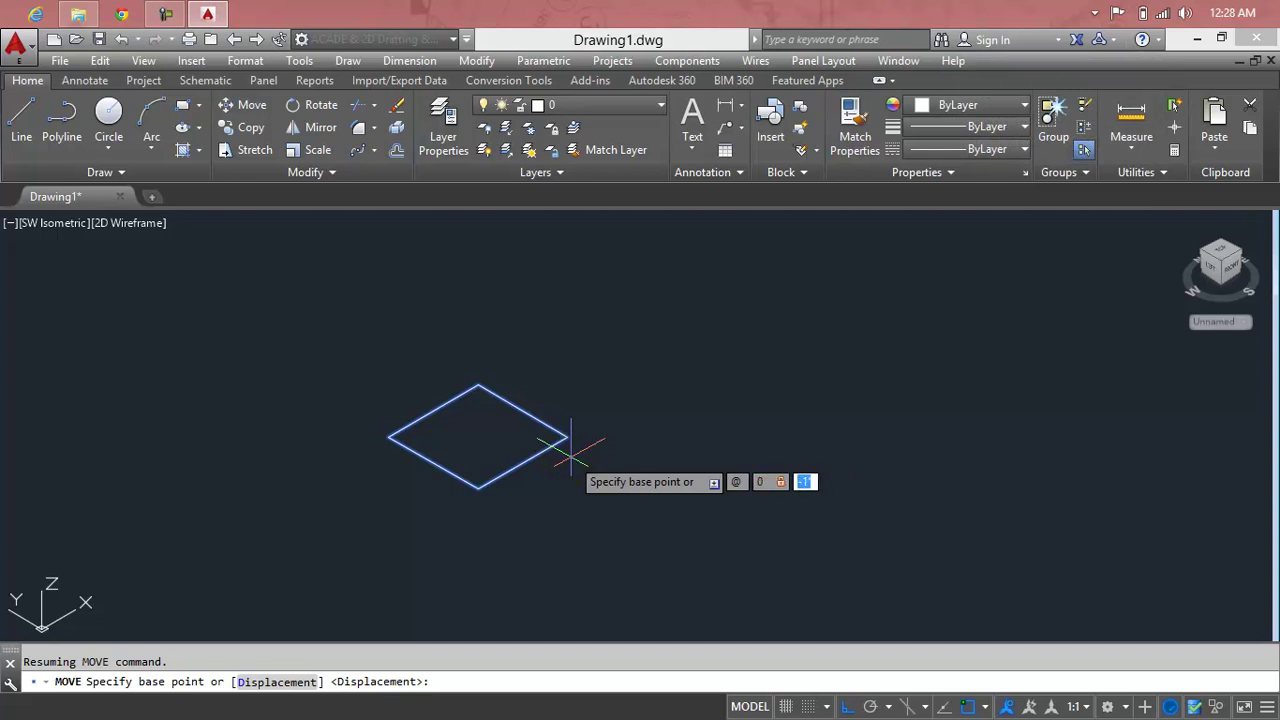
text(0)
key(Tab)
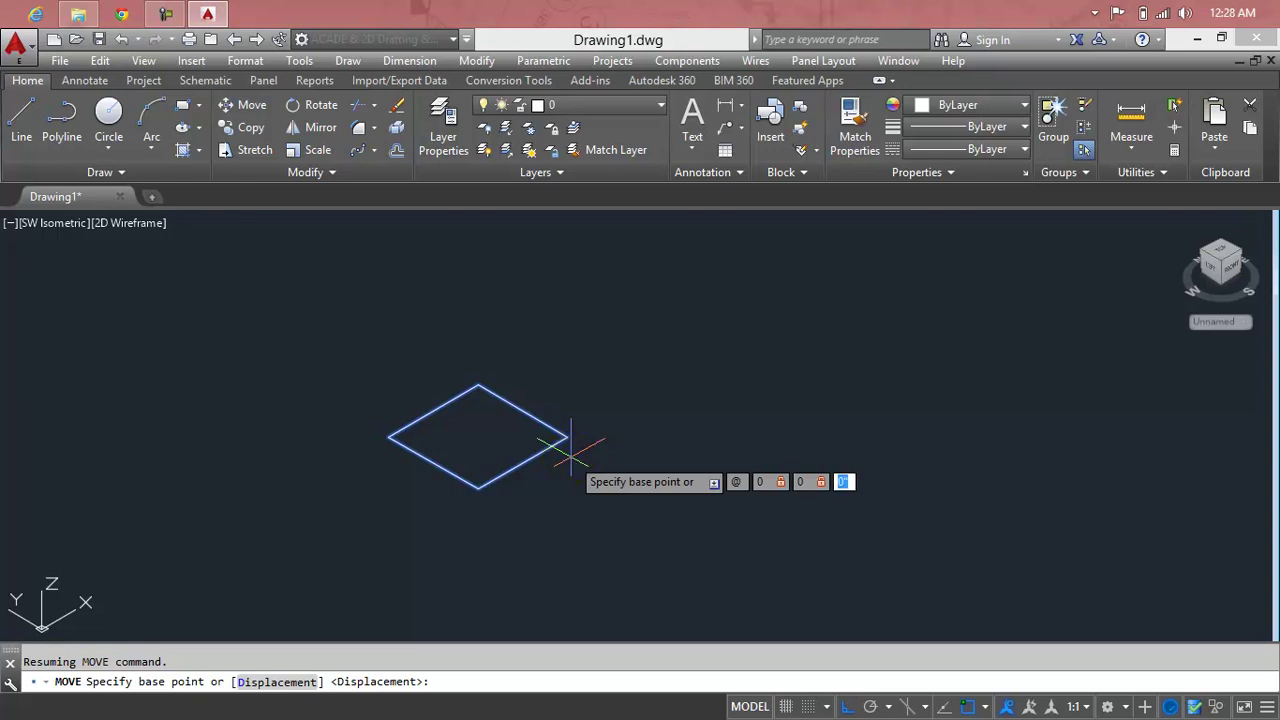
text(30)
key(Return)
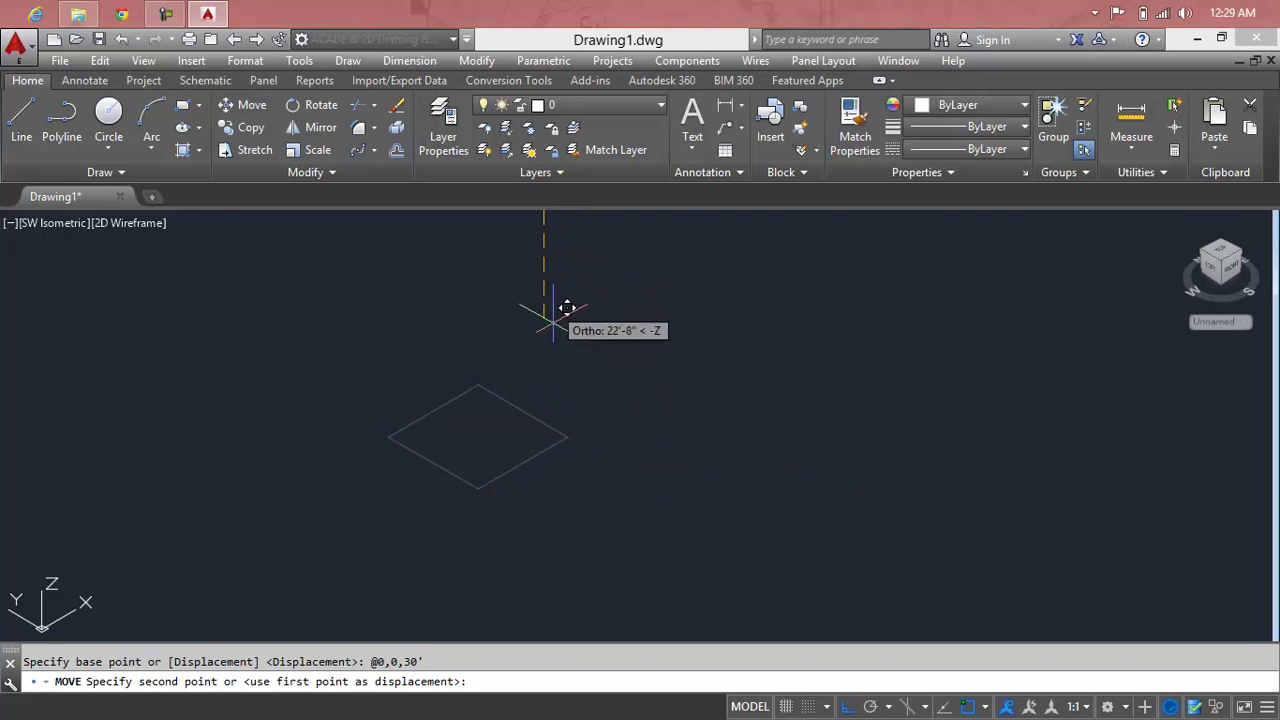
Pick the second point above the square to raise it 30' along Z
scroll(566, 307, down, 3)
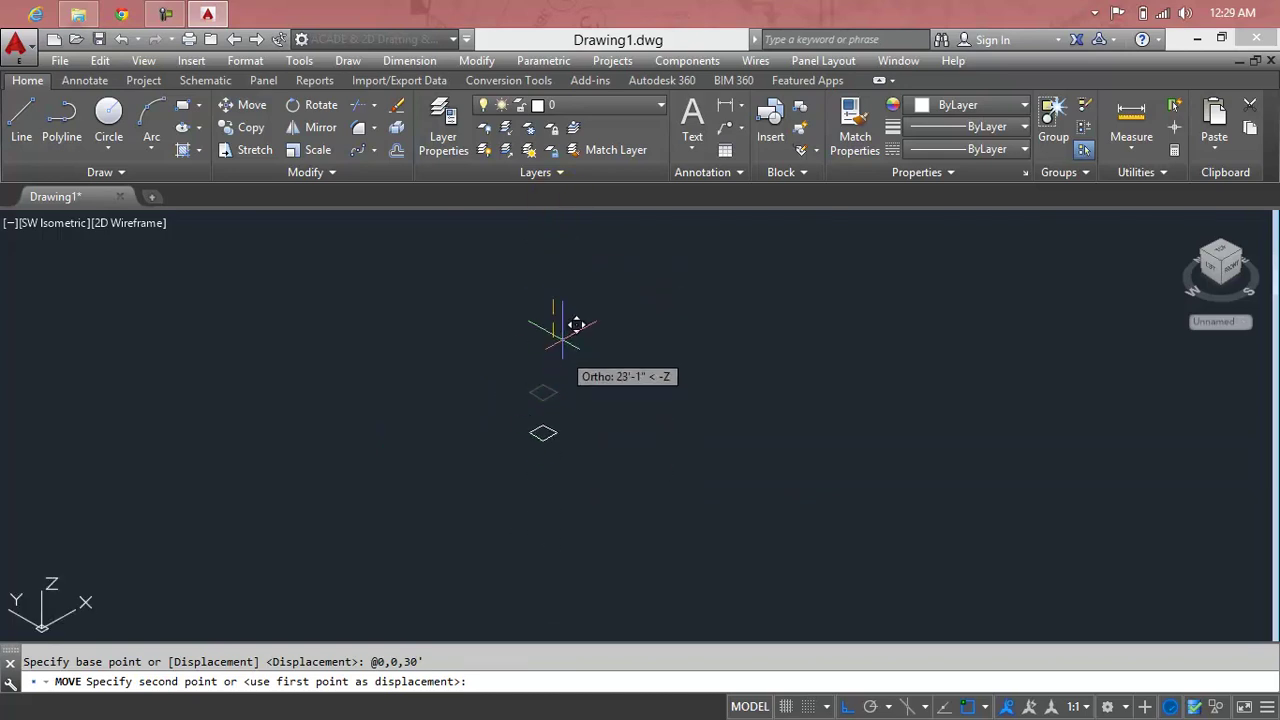
middle_drag(587, 232, 514, 480)
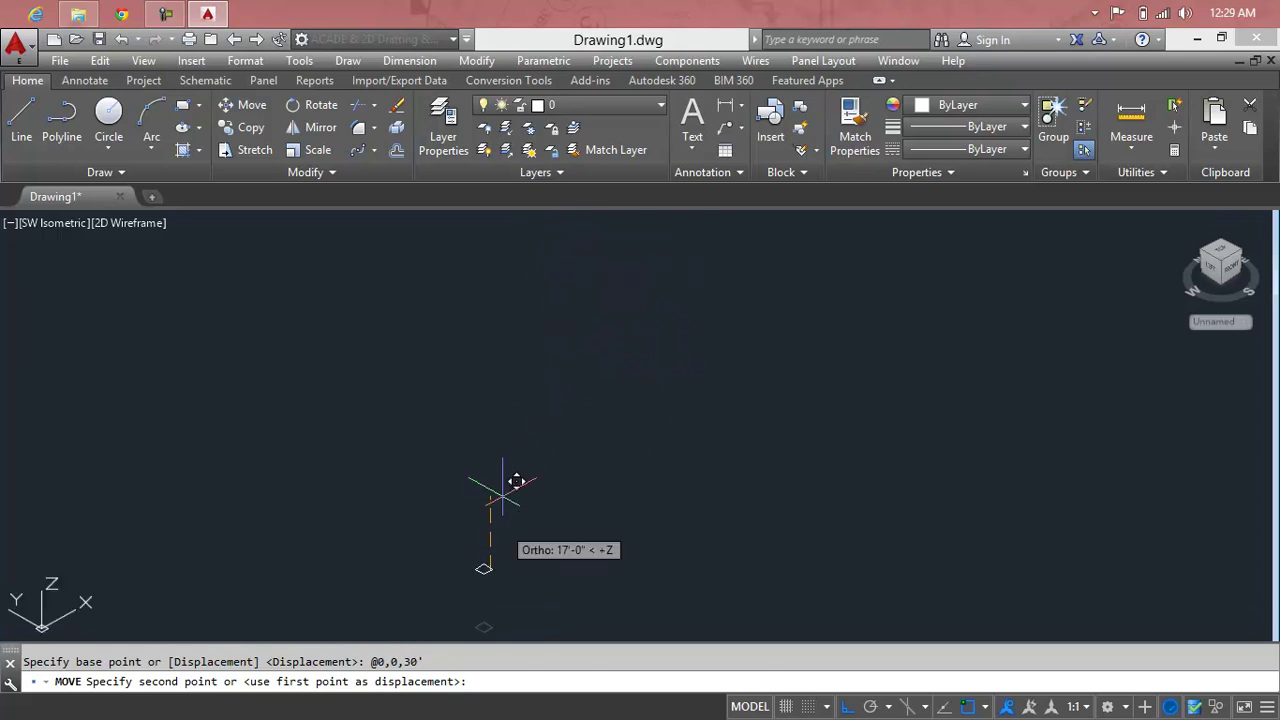
click(555, 305)
scroll(491, 334, up, 2)
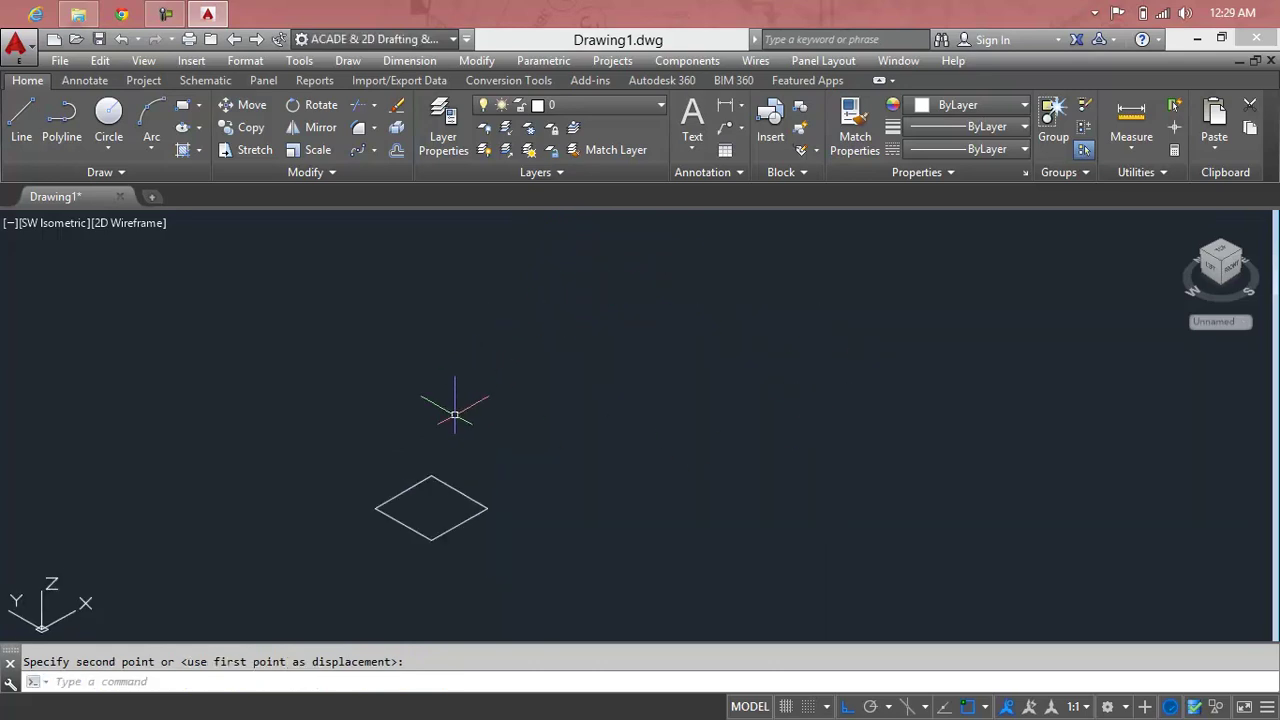
scroll(454, 414, down, 3)
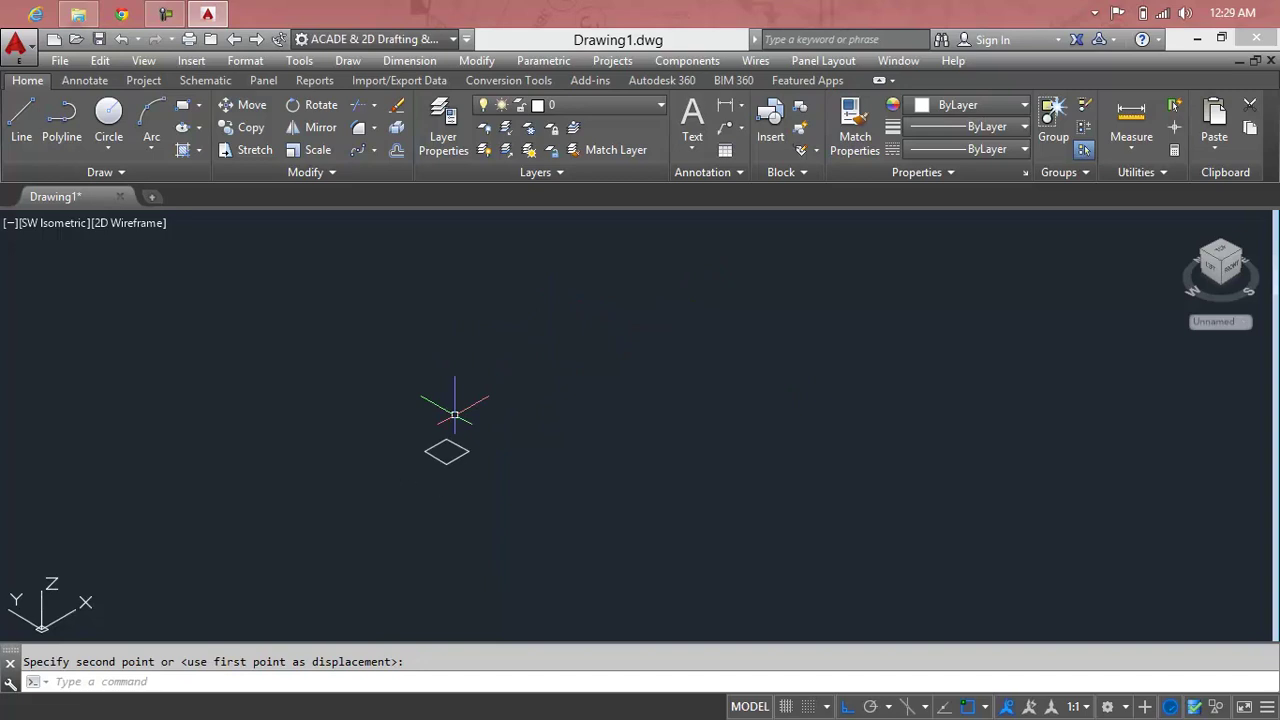
scroll(454, 414, down, 5)
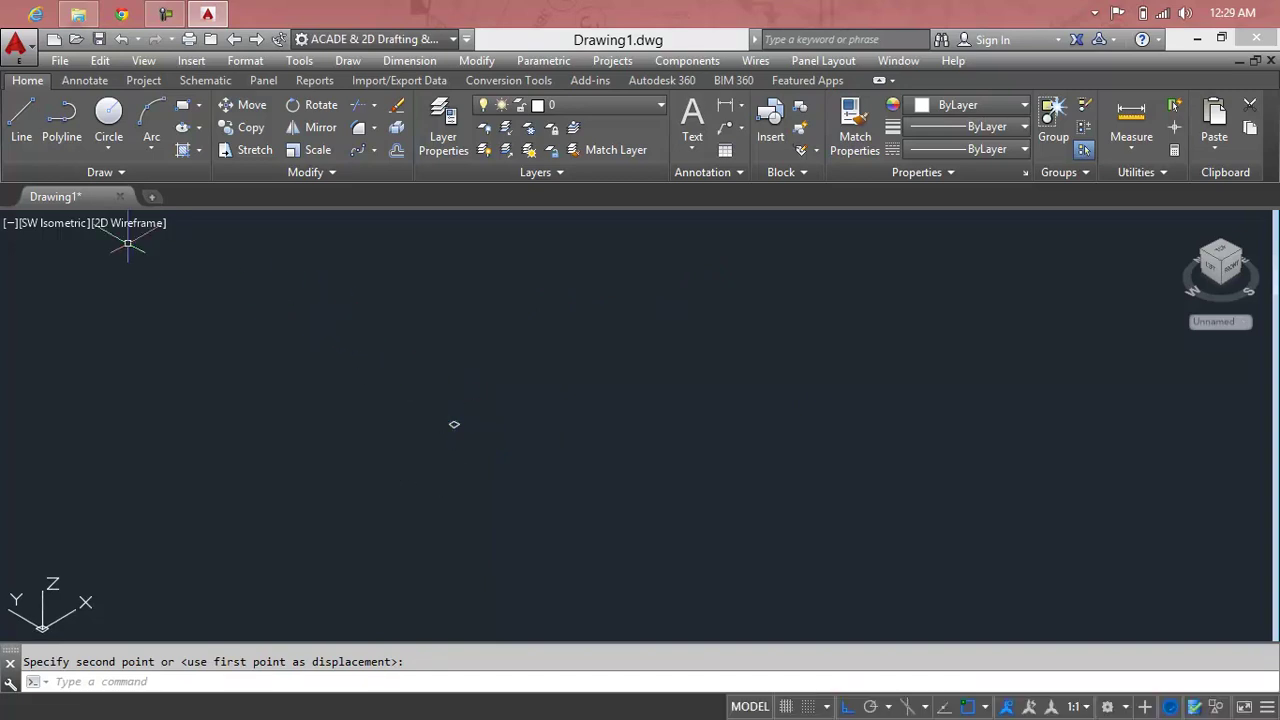
Return to Top view and try window-selecting the square
click(63, 228)
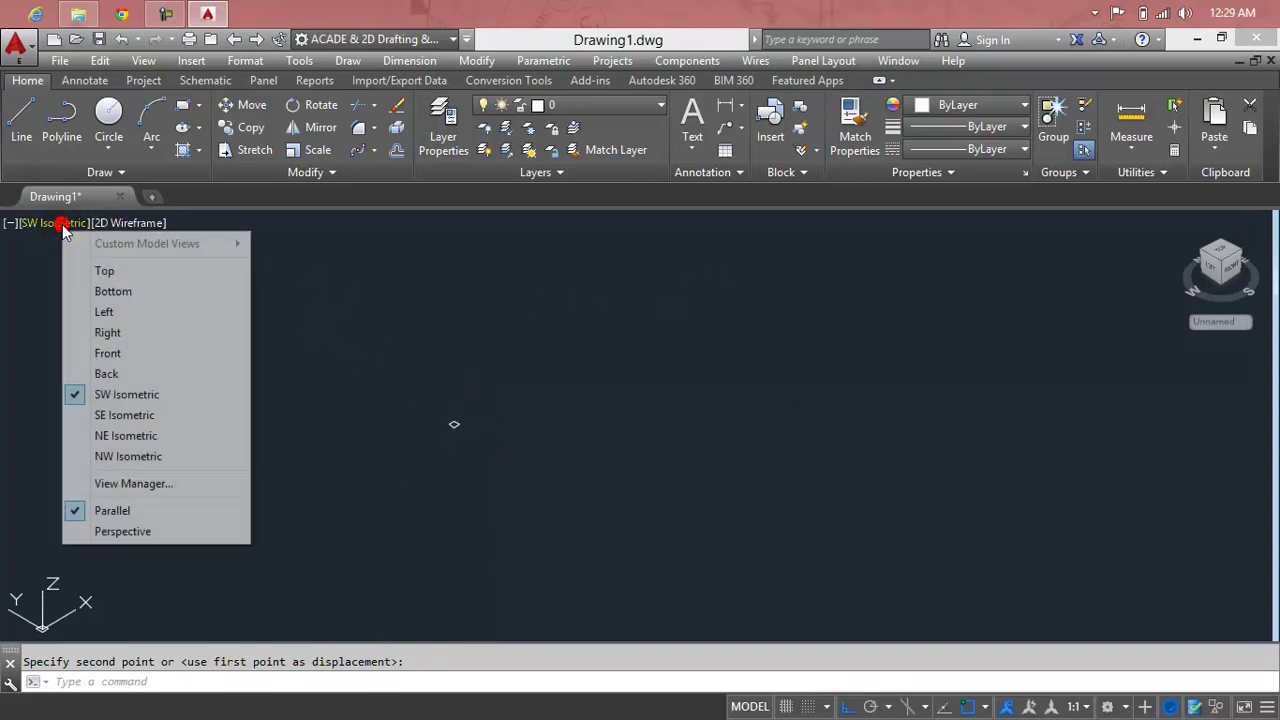
click(95, 268)
scroll(500, 412, down, 4)
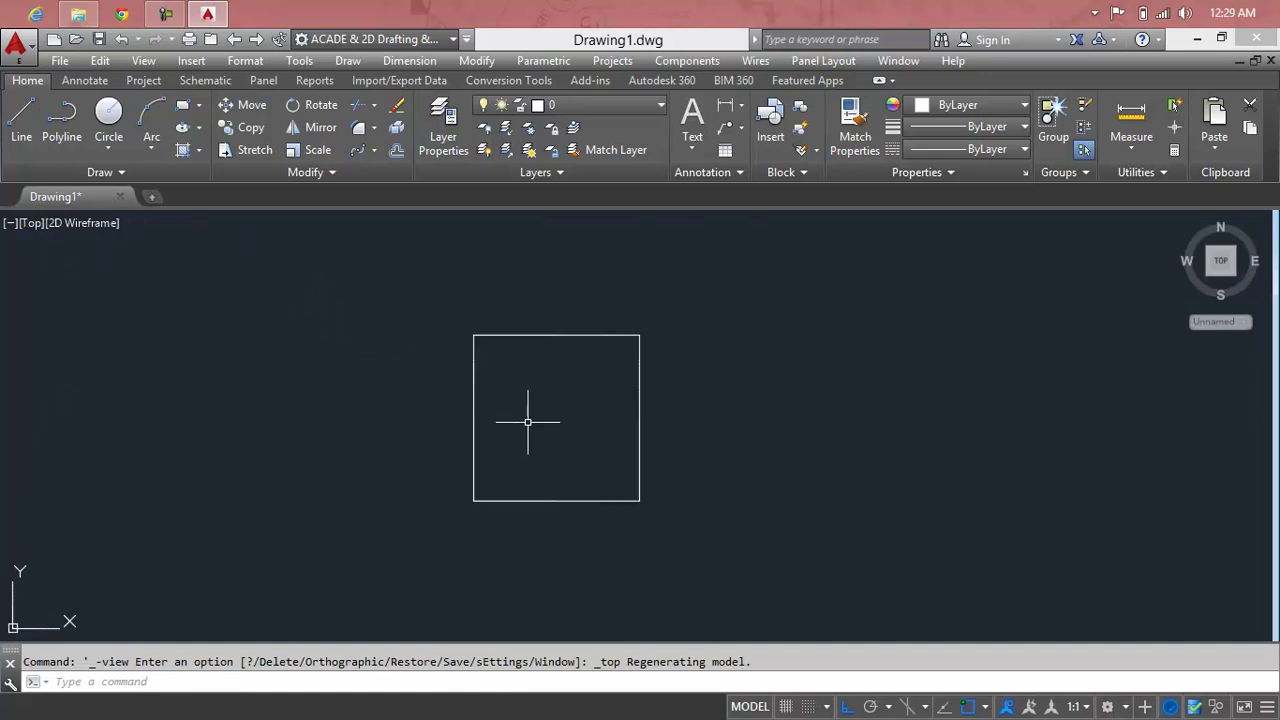
click(728, 309)
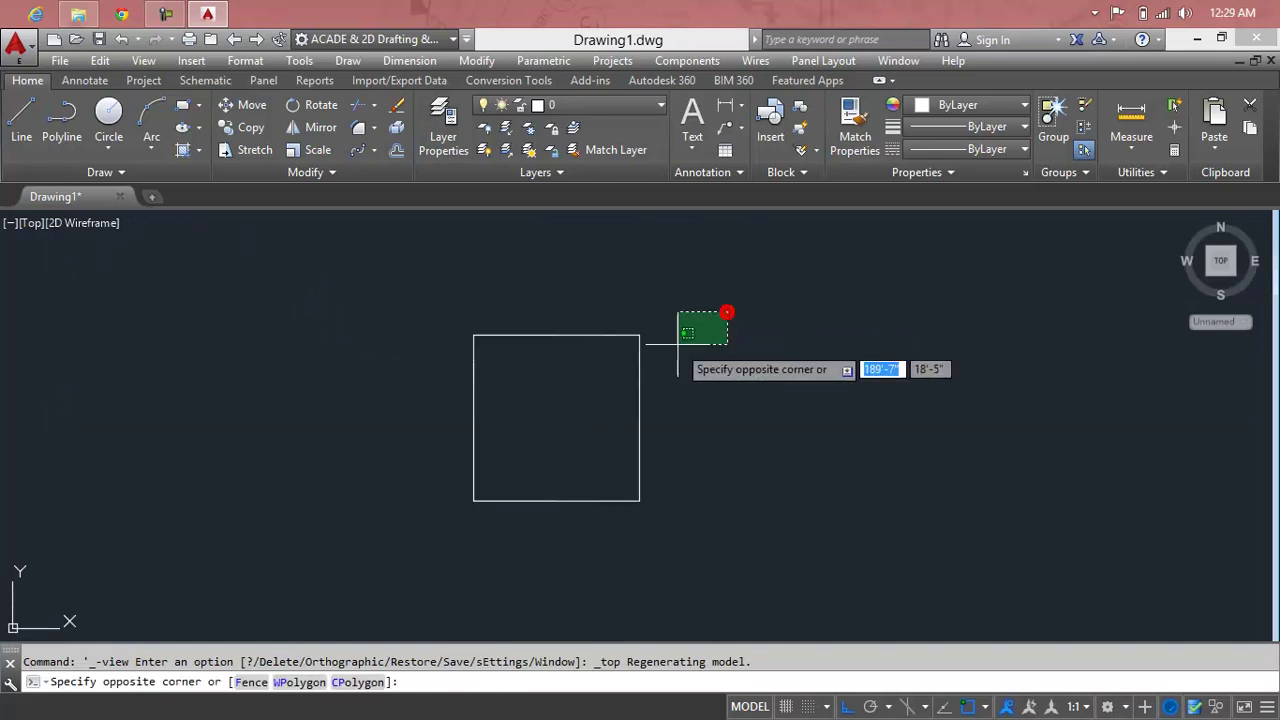
click(610, 395)
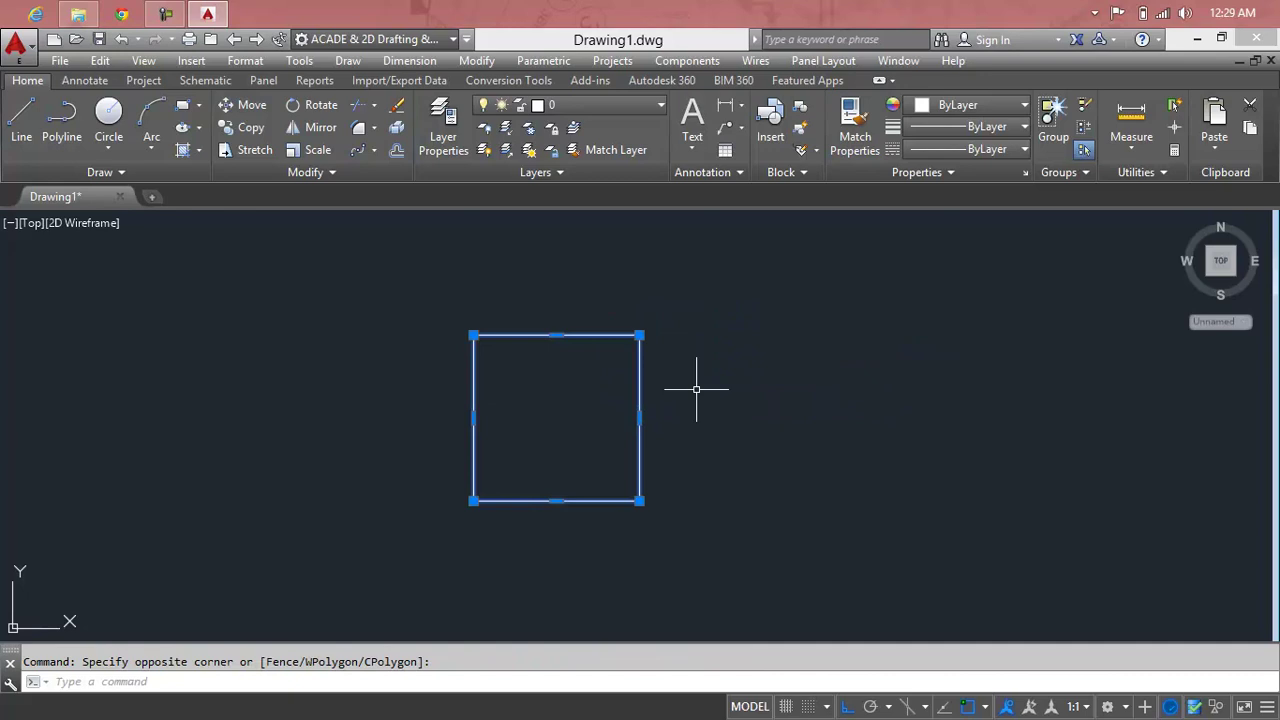
key(Escape)
click(643, 384)
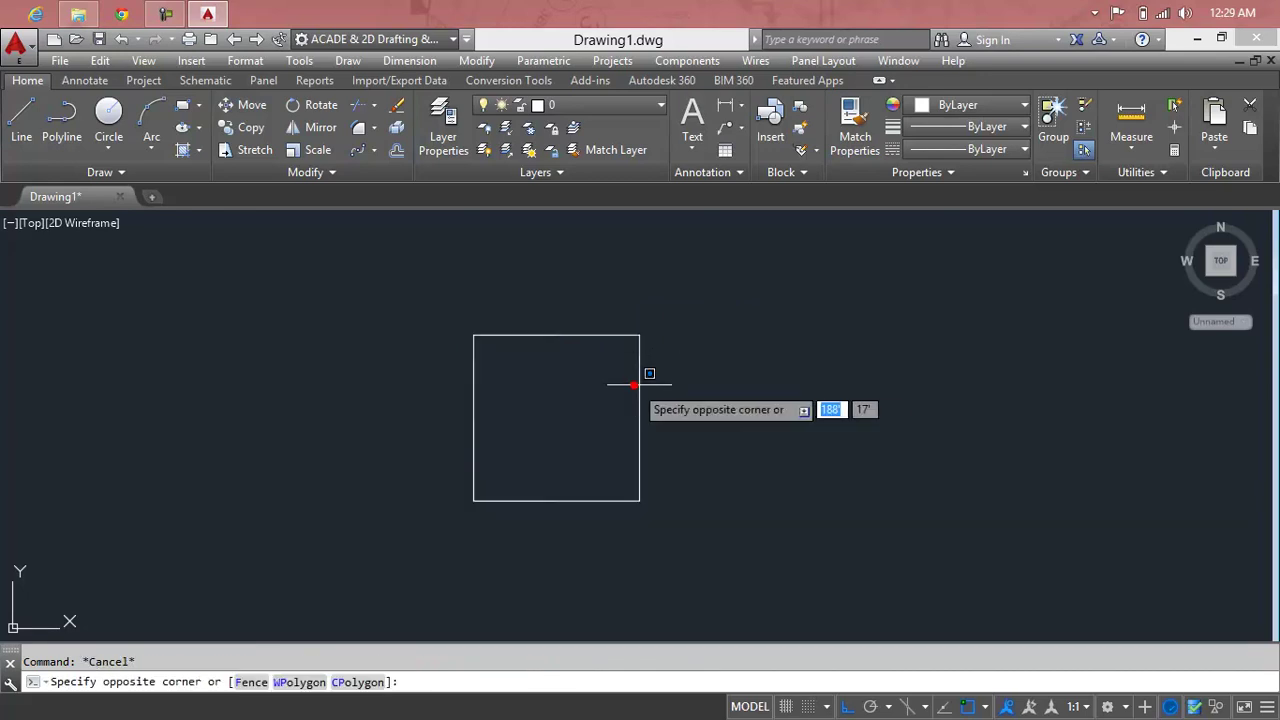
click(641, 390)
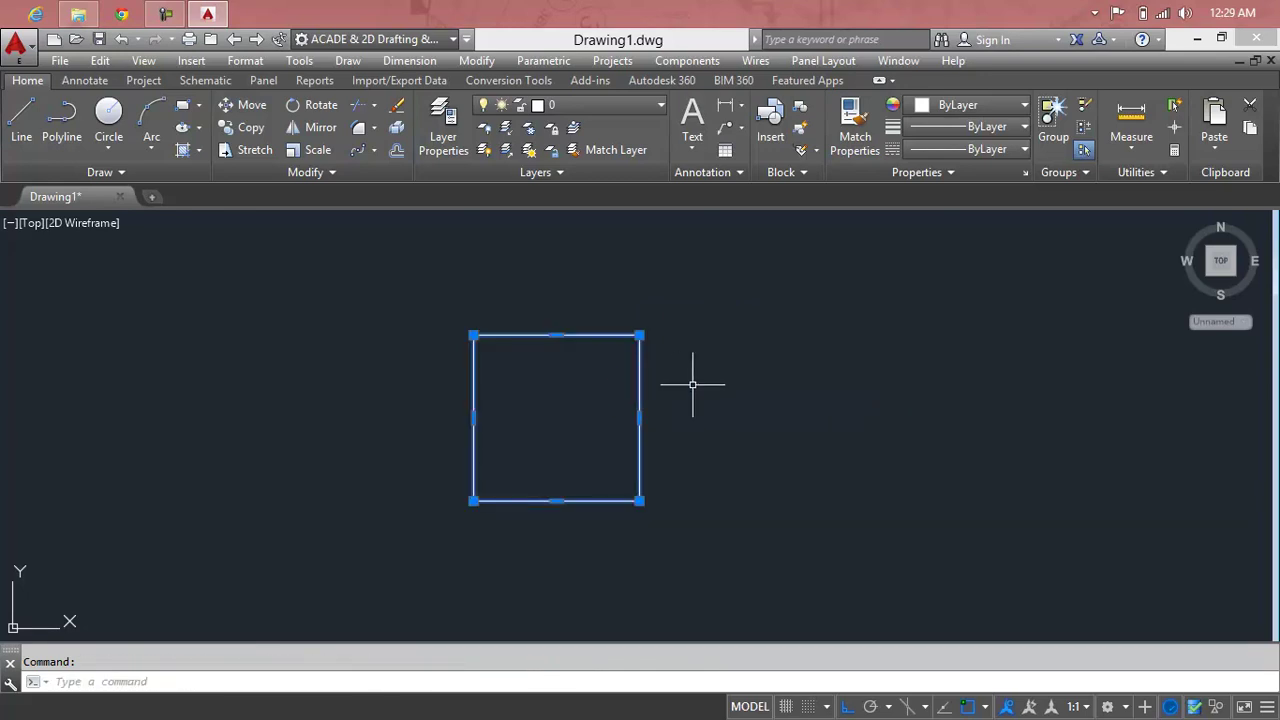
key(Escape)
Move the square using @5',5' as the displacement
text(m)
key(Return)
click(640, 389)
click(640, 389)
key(Return)
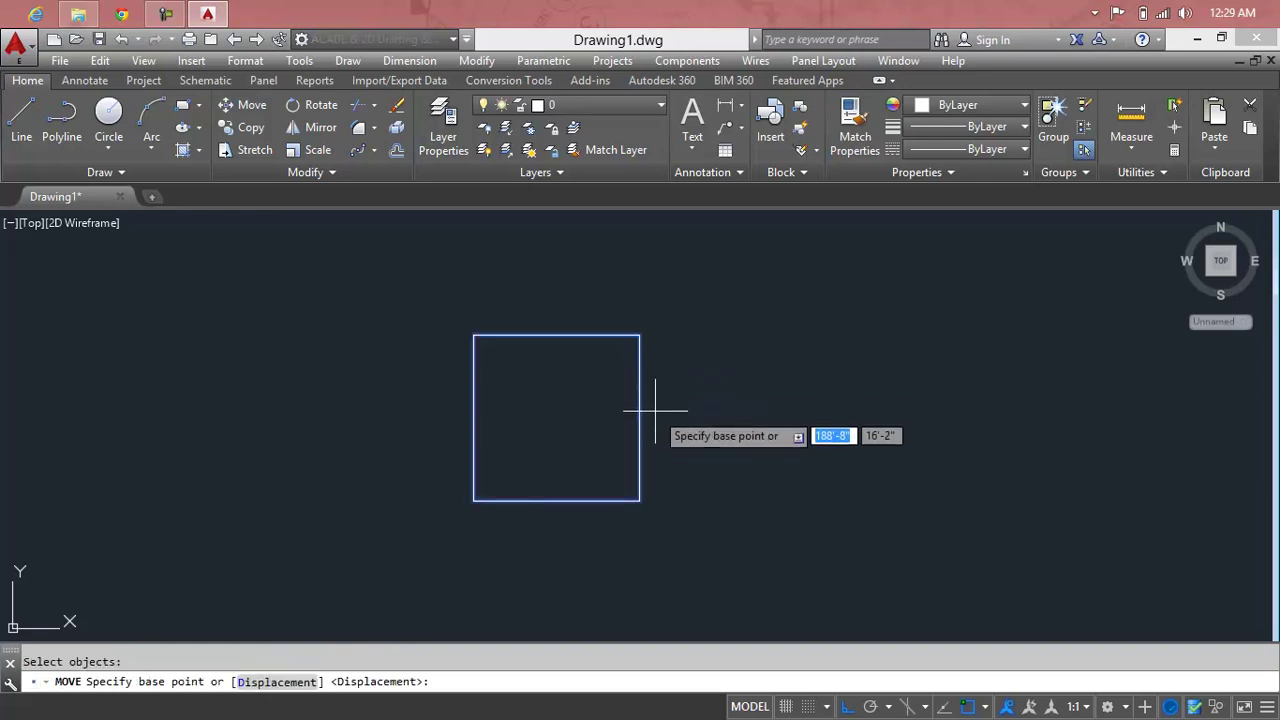
middle_click(655, 411)
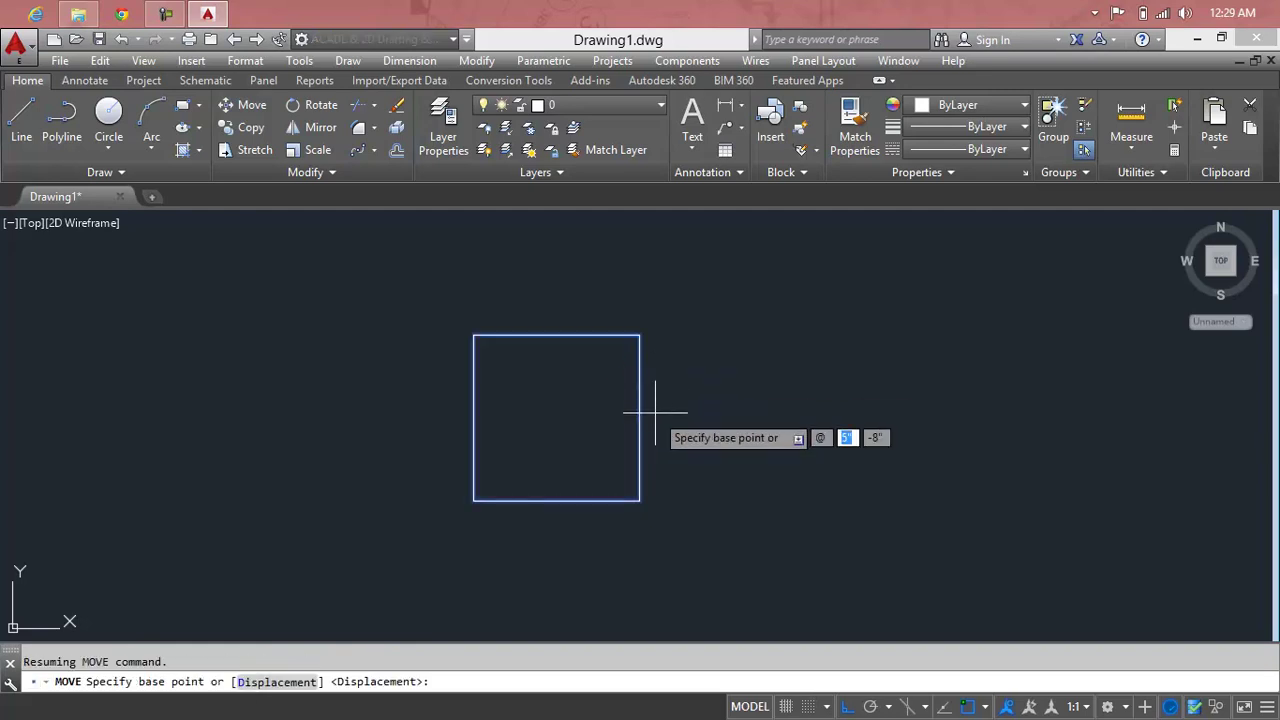
text(move)
key(Return)
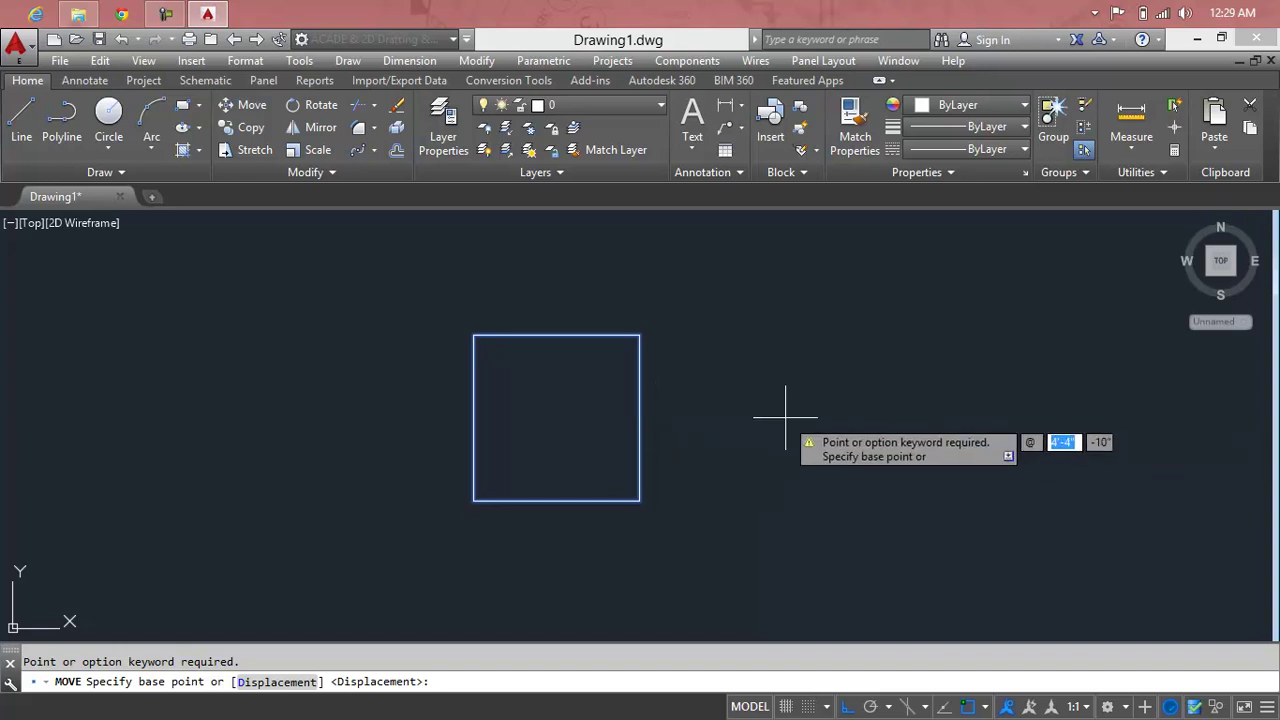
text(5')
key(Tab)
text(5')
key(Return)
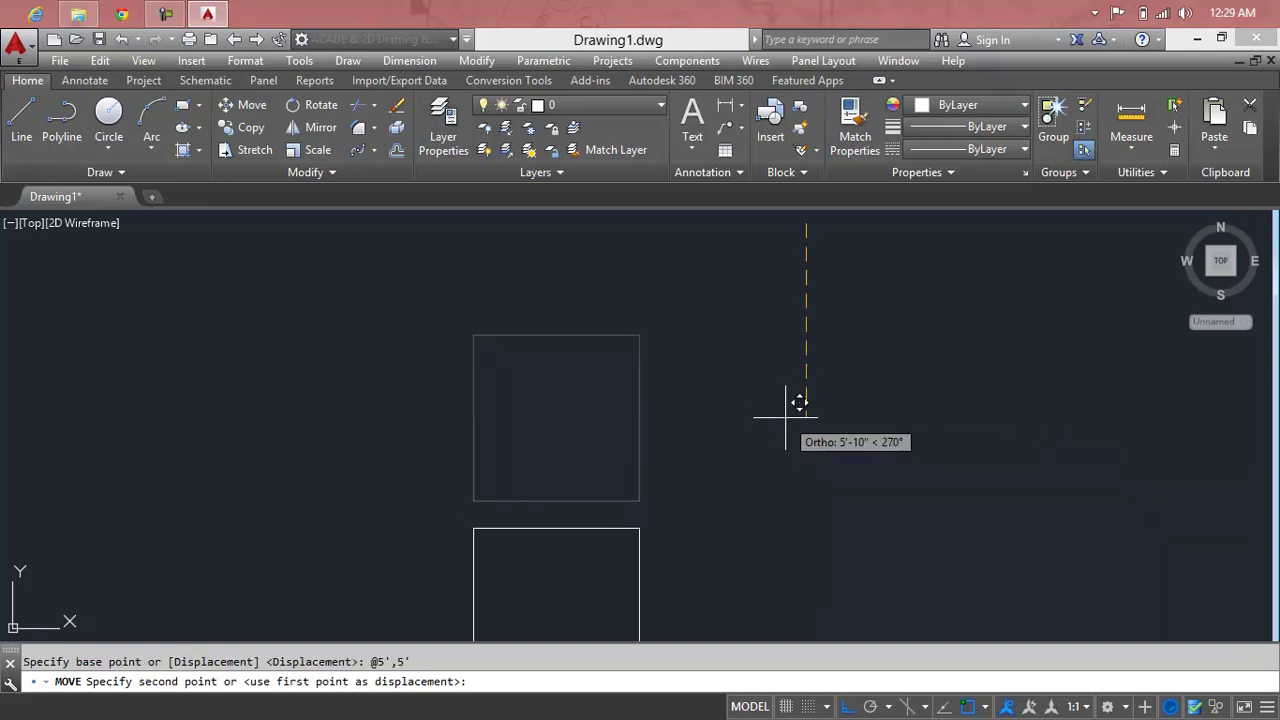
key(Return)
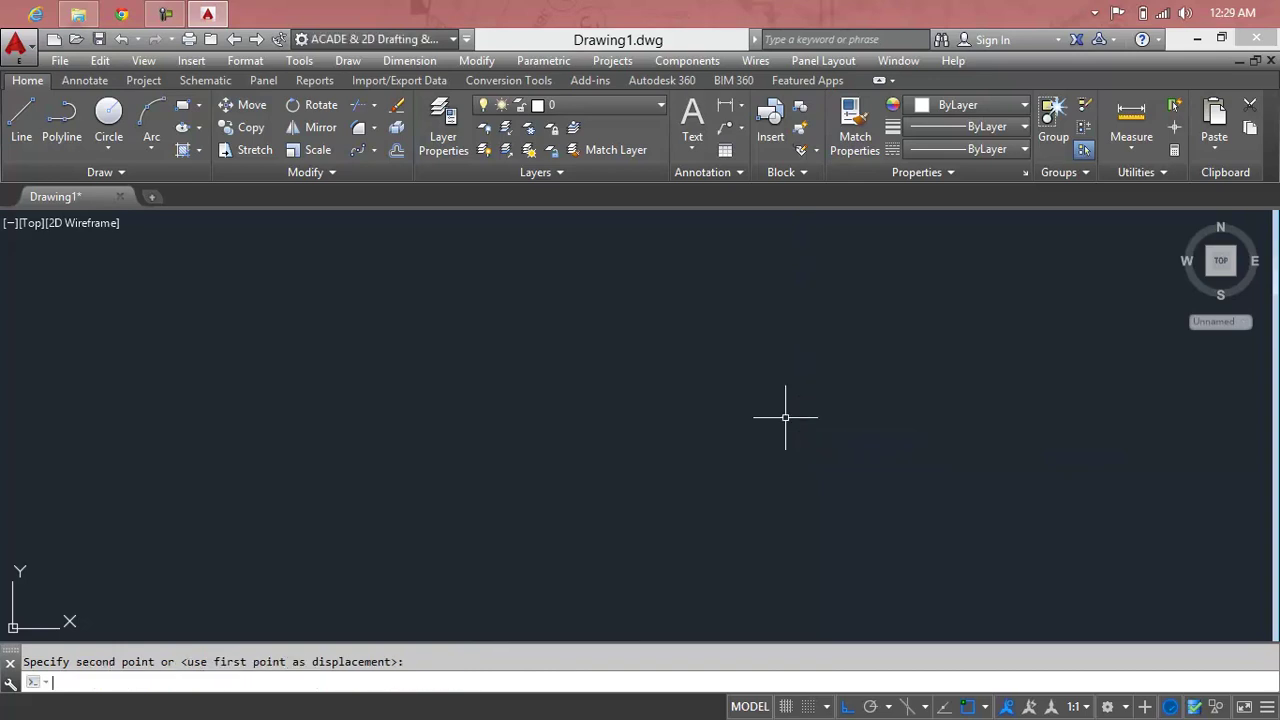
Pan and zoom to the relocated square, window-select it and delete it
key(Return)
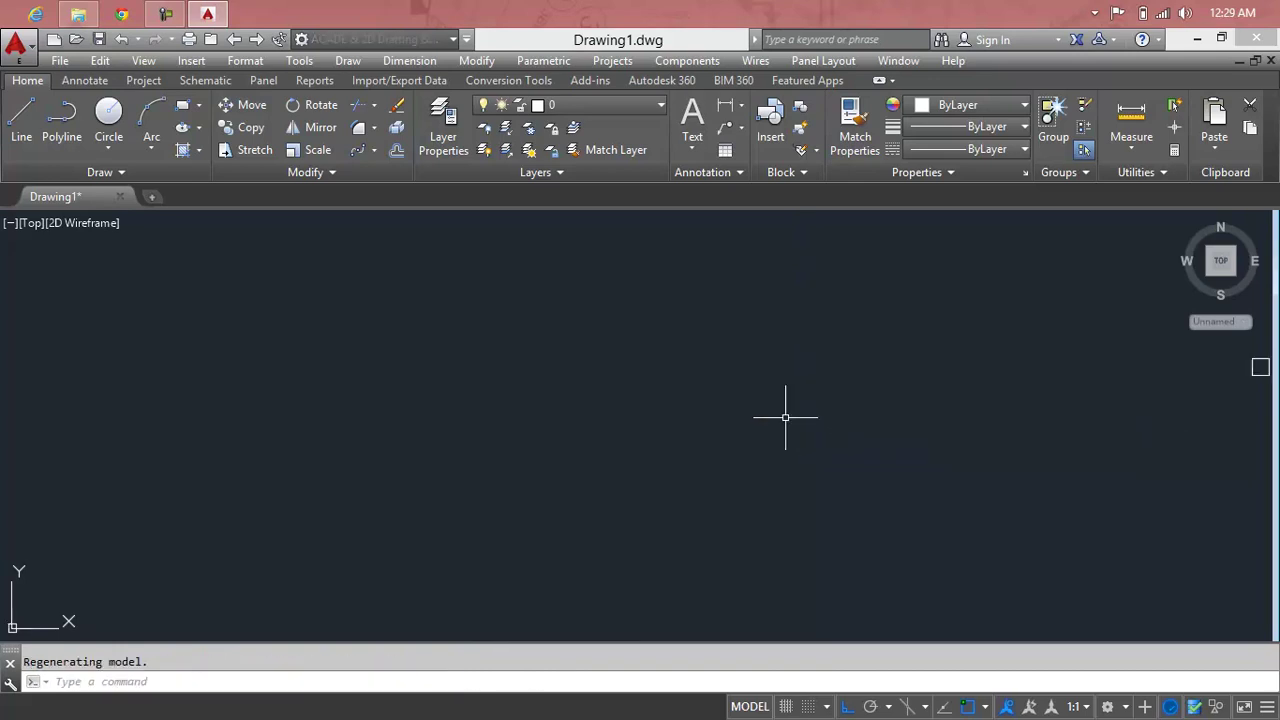
mouse_move(1230, 410)
middle_down()
mouse_move(876, 472)
mouse_move(728, 457)
middle_up()
scroll(740, 450, up, 5)
scroll(848, 392, up, 2)
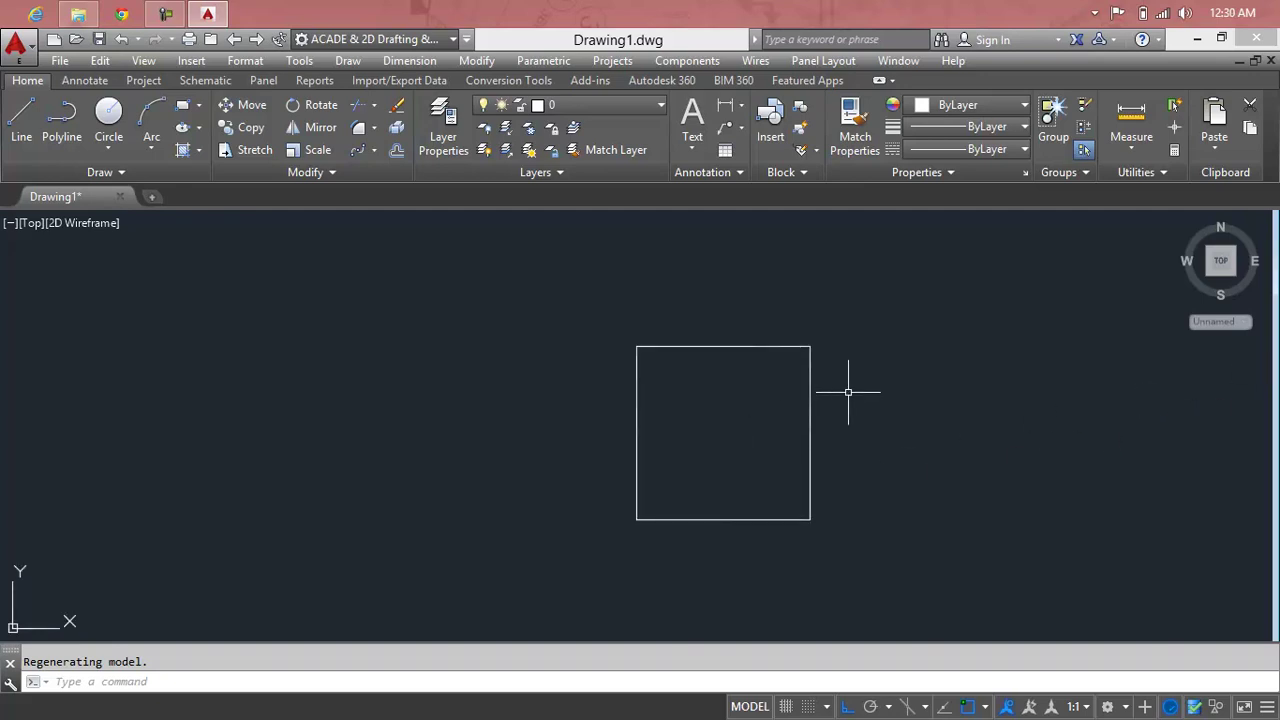
scroll(848, 392, down, 5)
click(921, 355)
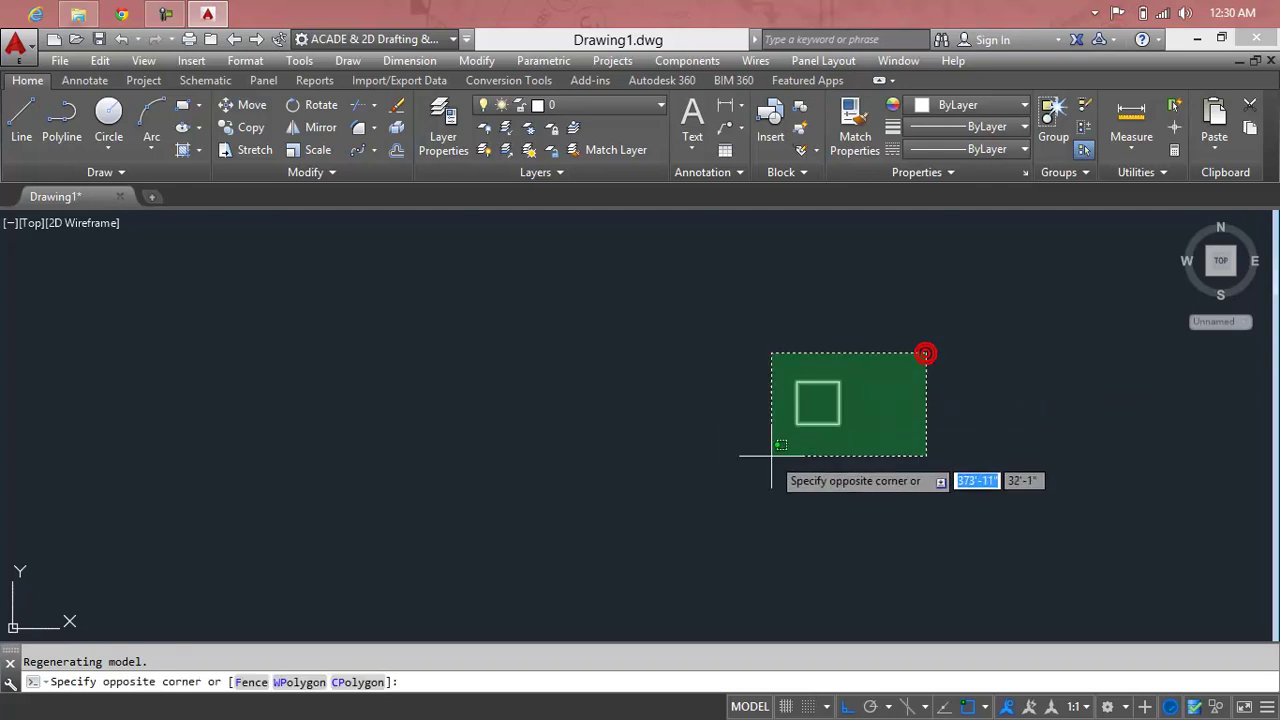
click(759, 464)
key(Delete)
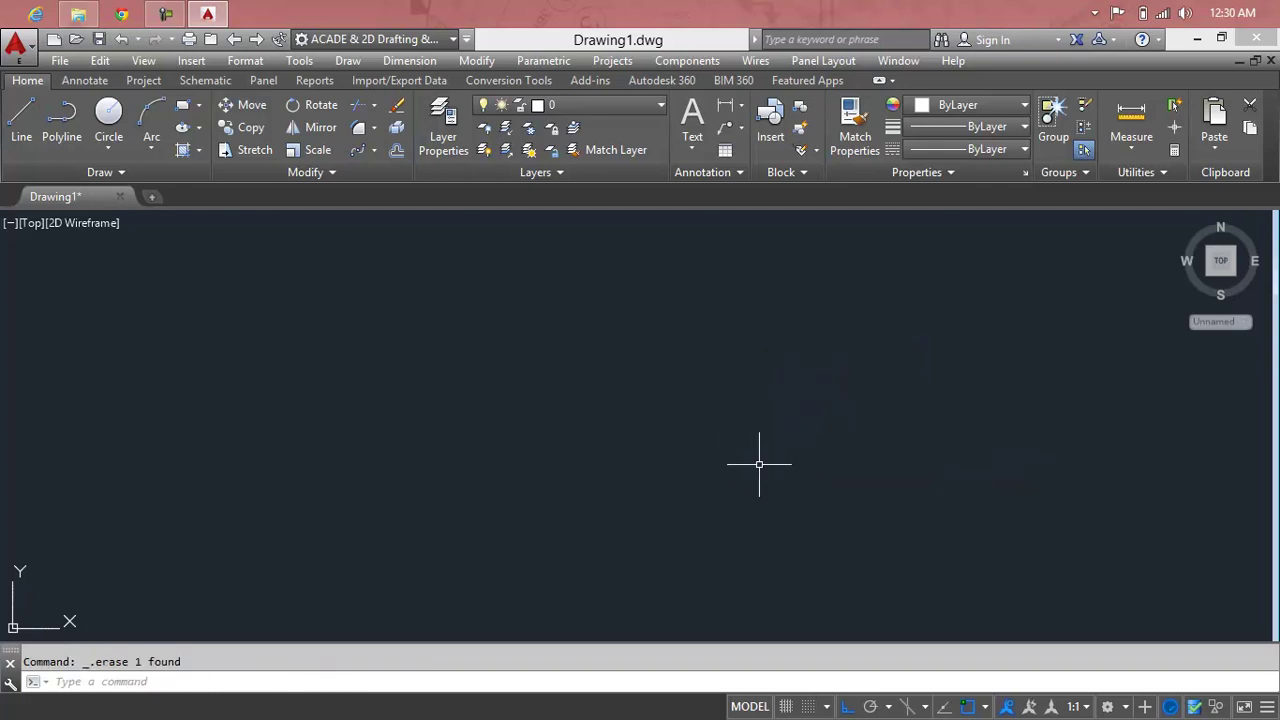